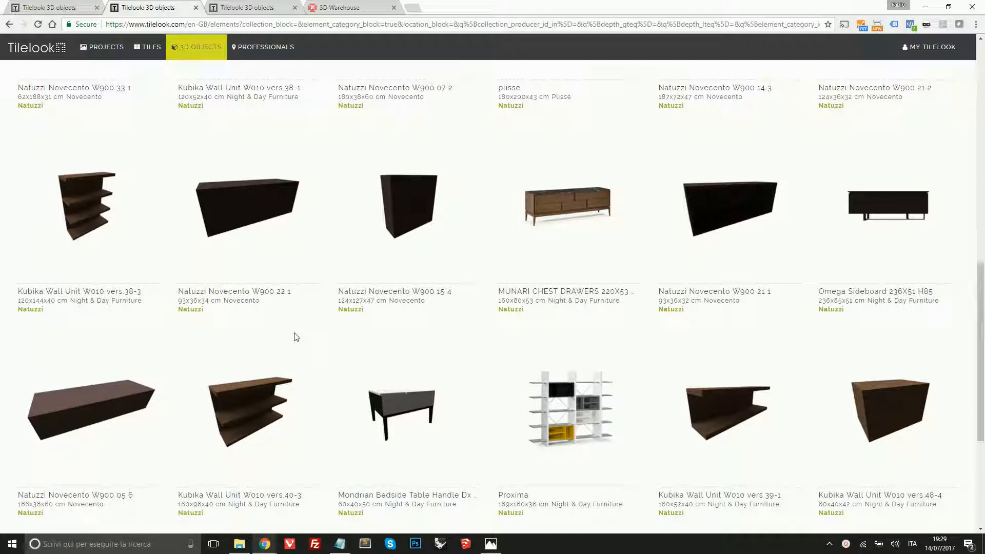
# Look through the Tilelook 3D object pages, the 3D Warehouse site and the formats.png image of model file formats
pyautogui.click(70, 10)
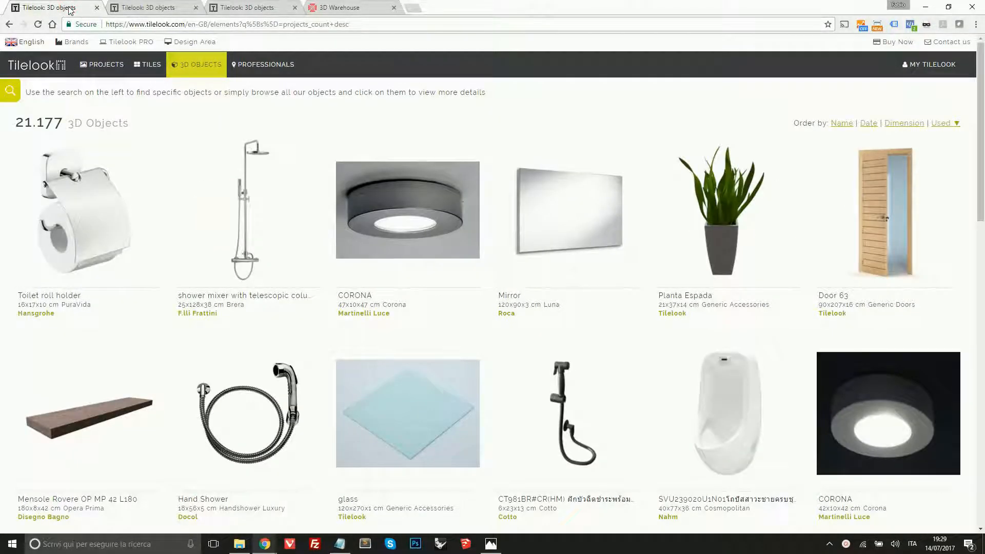
pyautogui.click(237, 7)
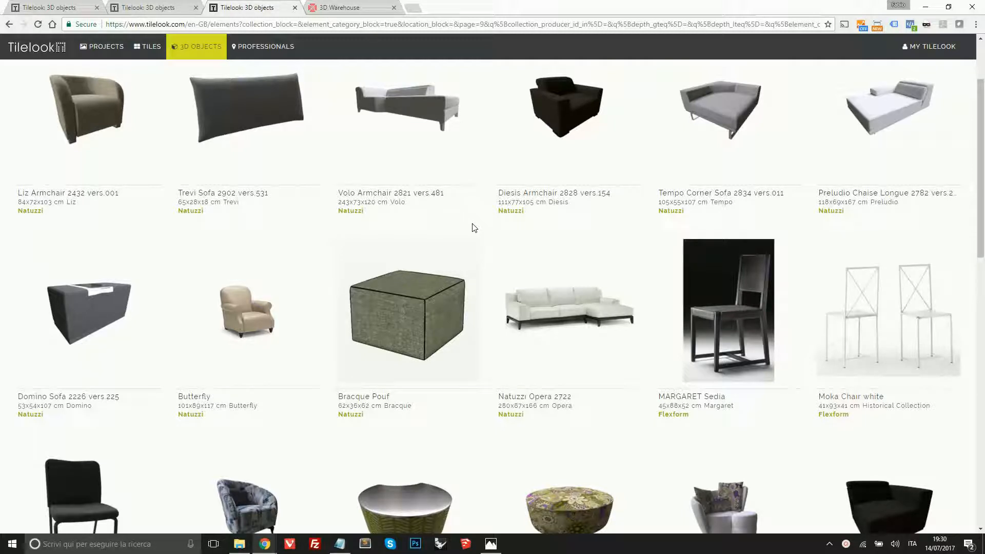
pyautogui.click(331, 9)
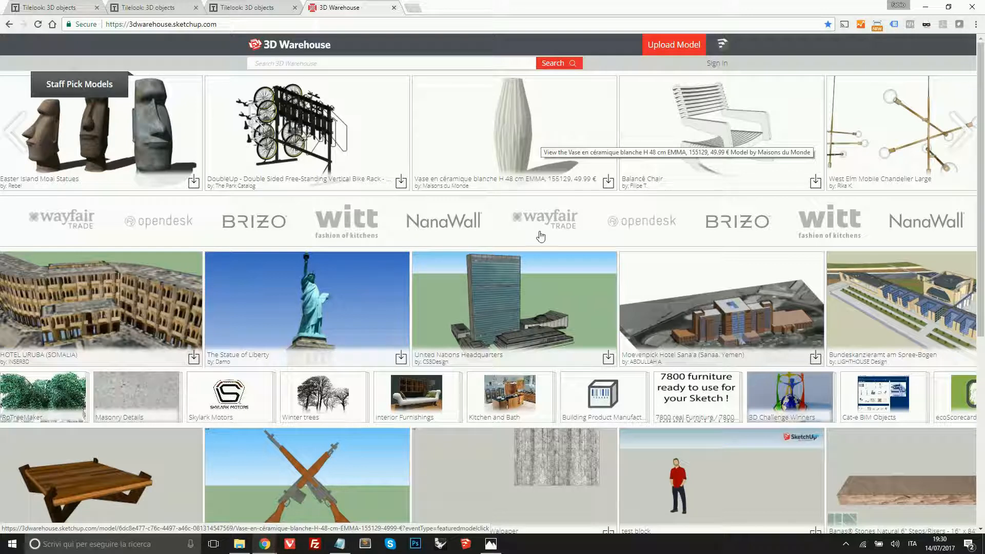
pyautogui.moveTo(501, 549)
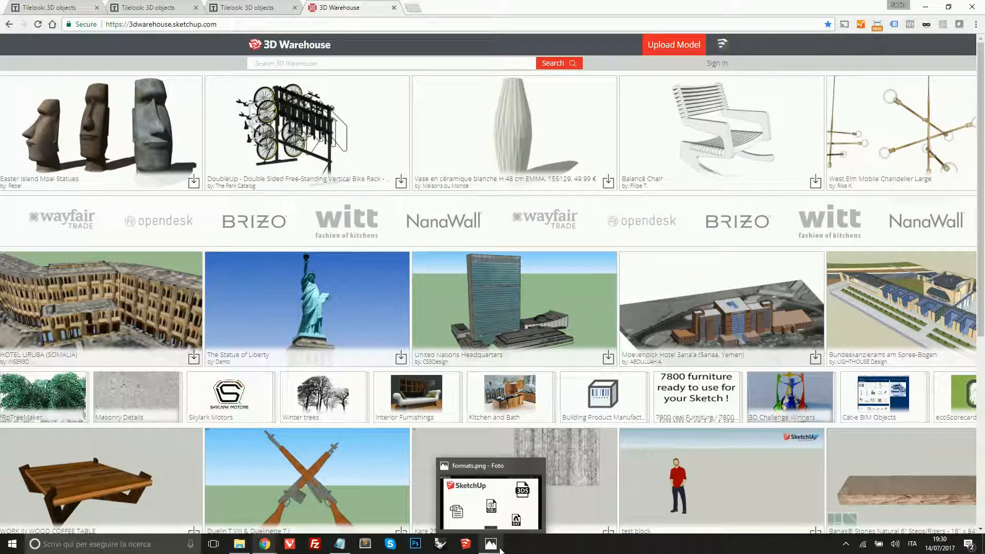
pyautogui.click(490, 544)
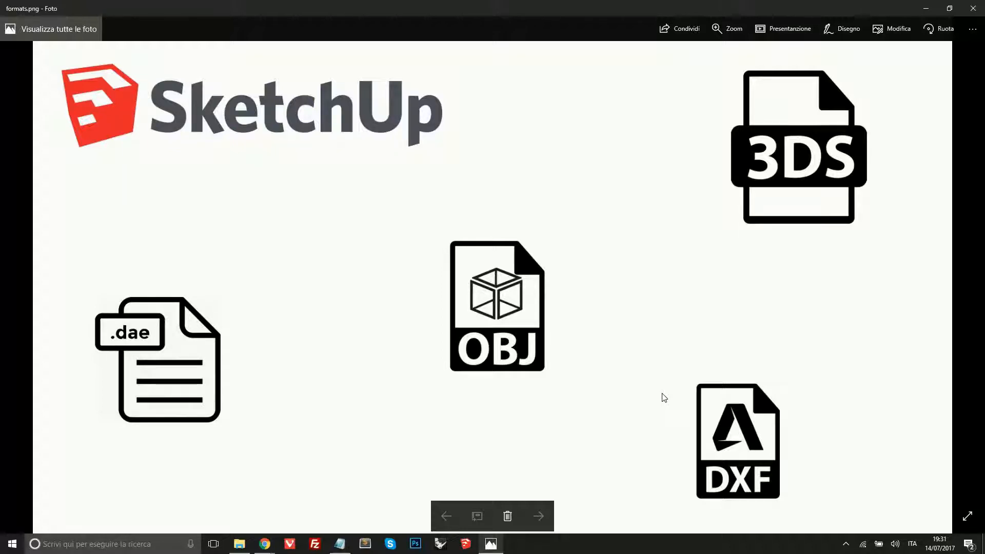
# Switch to Tilelook's Design Tool and start adding a new model to the room's objects by importing it from a file
pyautogui.click(340, 543)
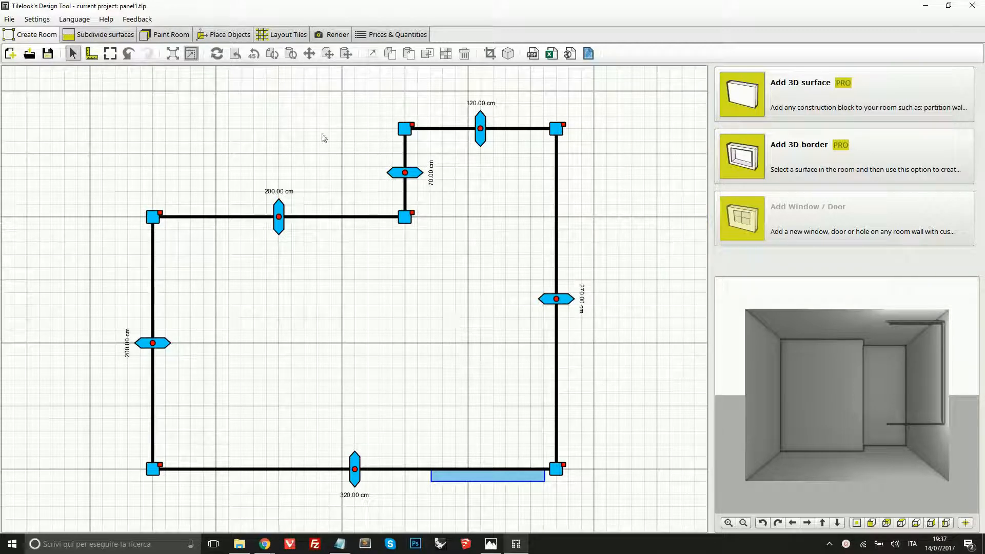
pyautogui.click(230, 36)
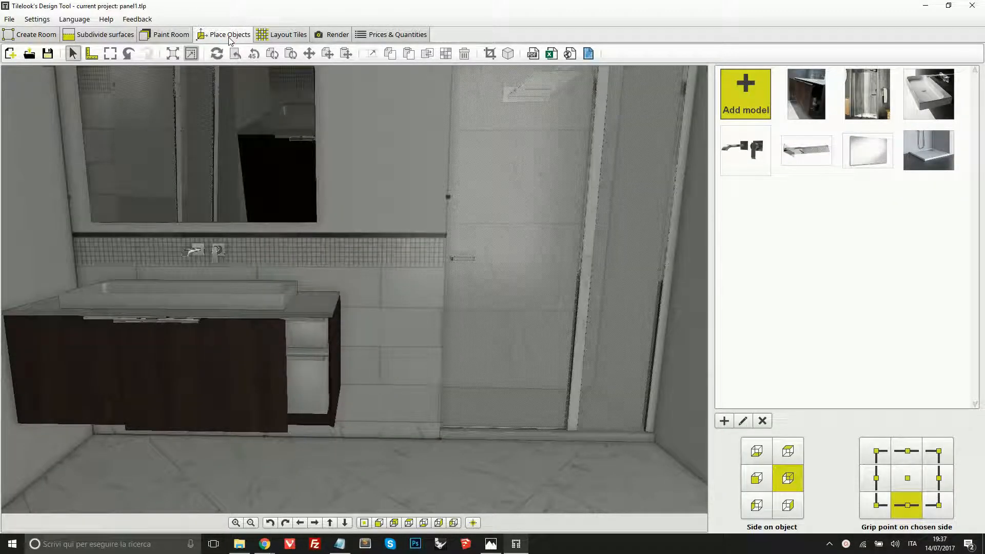
pyautogui.click(762, 103)
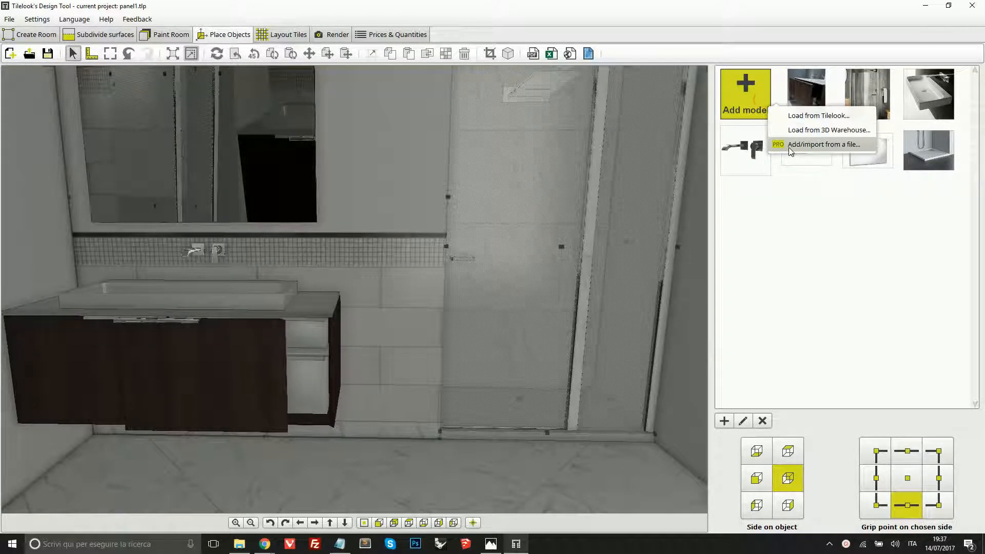
pyautogui.click(819, 148)
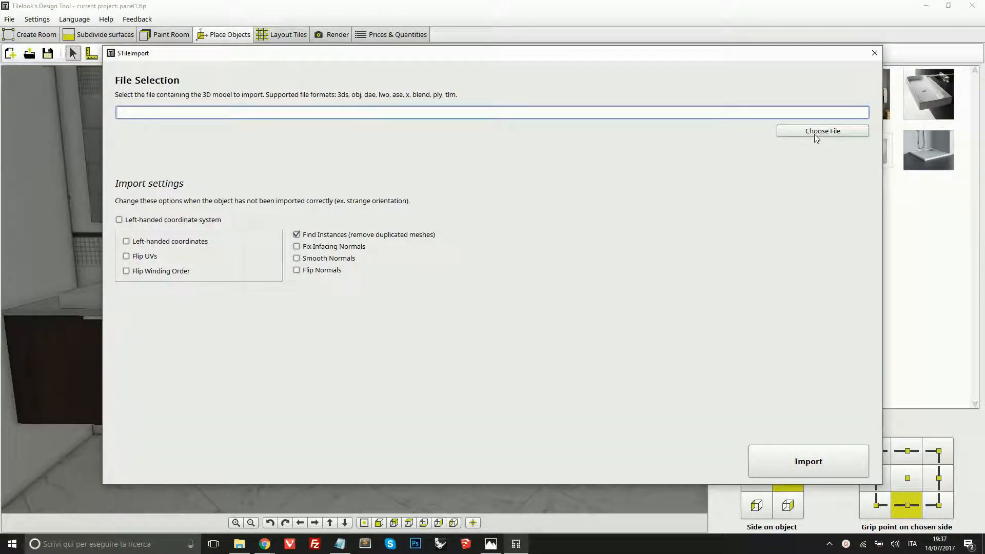
# Load Q439.3DS from the Desktop folder, check the model in the preview and keep its whole mesh for the import
pyautogui.click(817, 136)
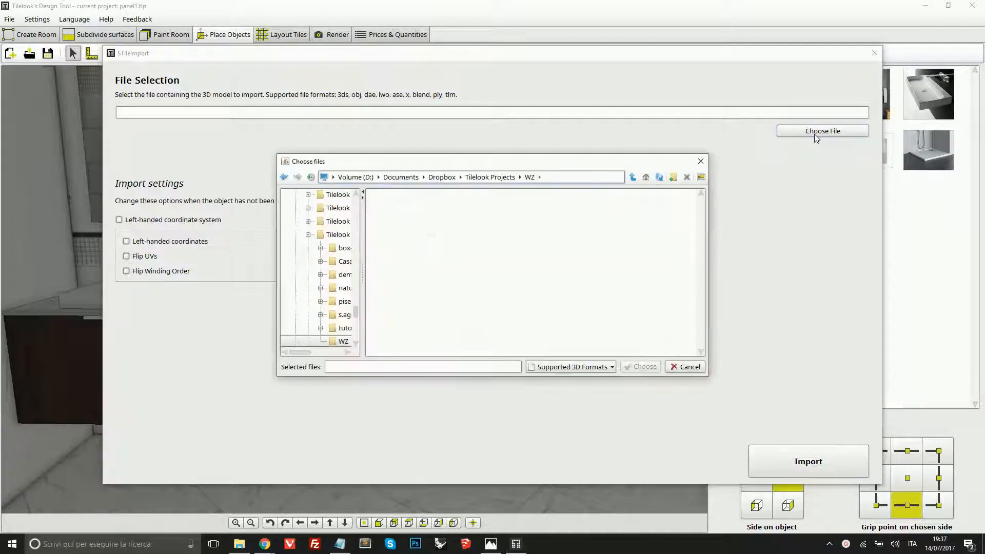
pyautogui.click(645, 177)
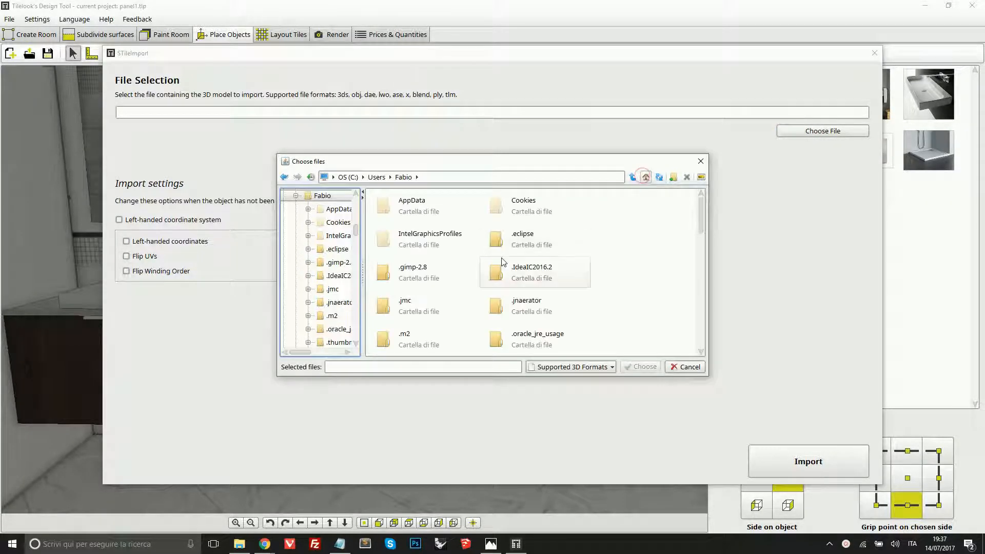
pyautogui.scroll(-3, 449, 285)
pyautogui.doubleClick(449, 277)
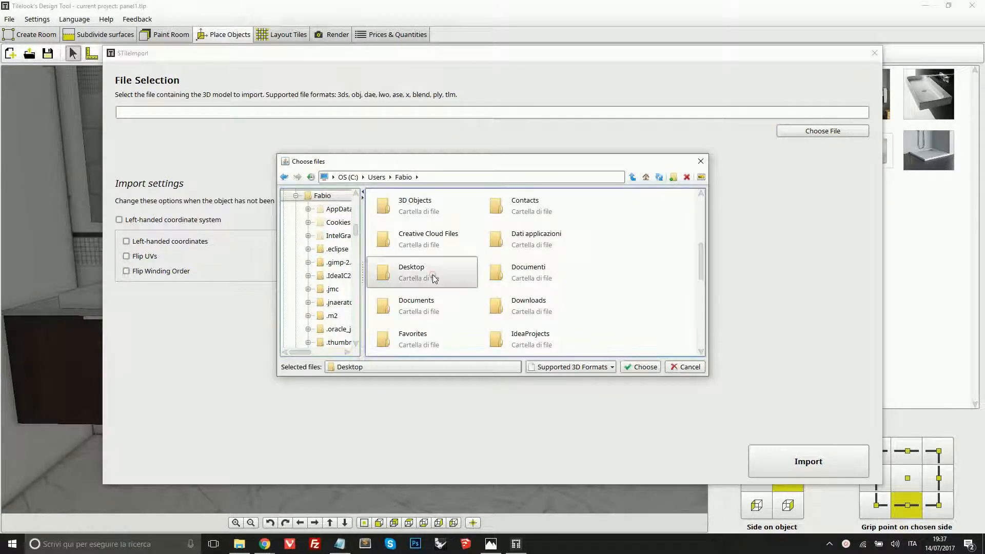
pyautogui.click(531, 210)
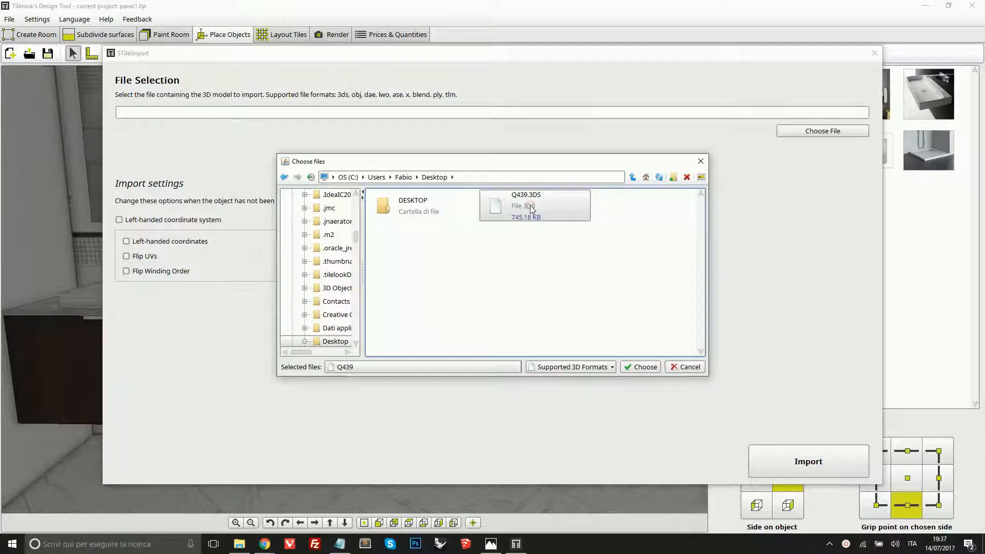
pyautogui.click(627, 367)
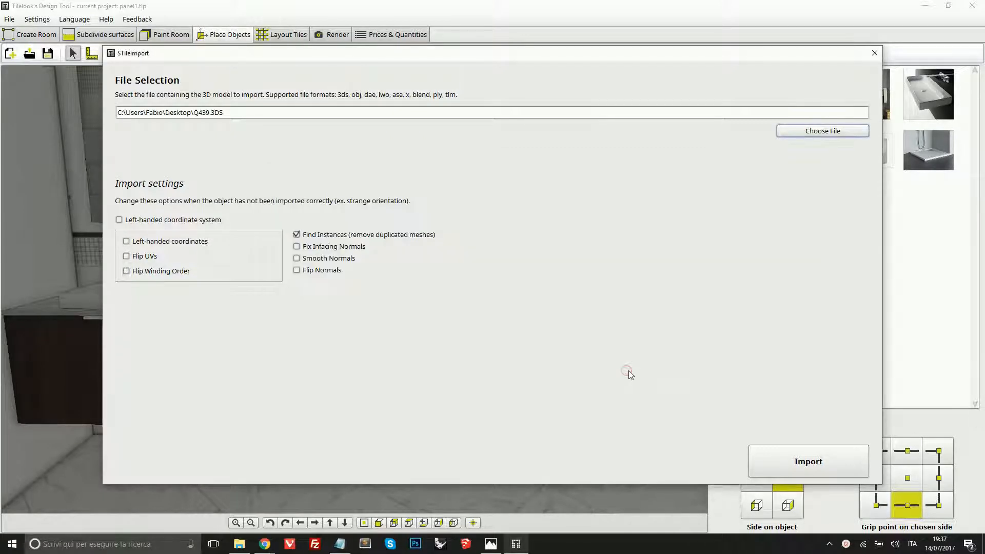
pyautogui.click(773, 463)
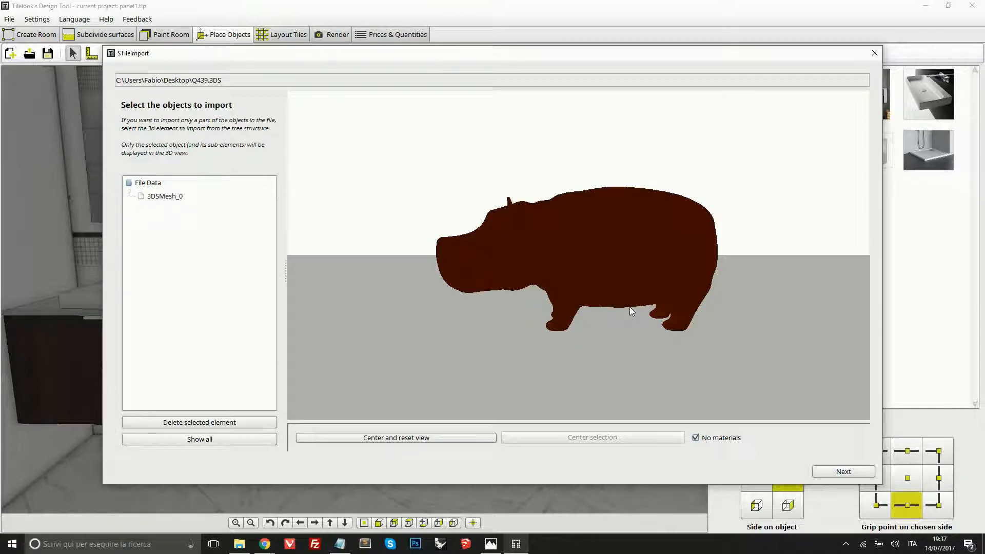
pyautogui.moveTo(576, 279); pyautogui.dragTo(676, 275)
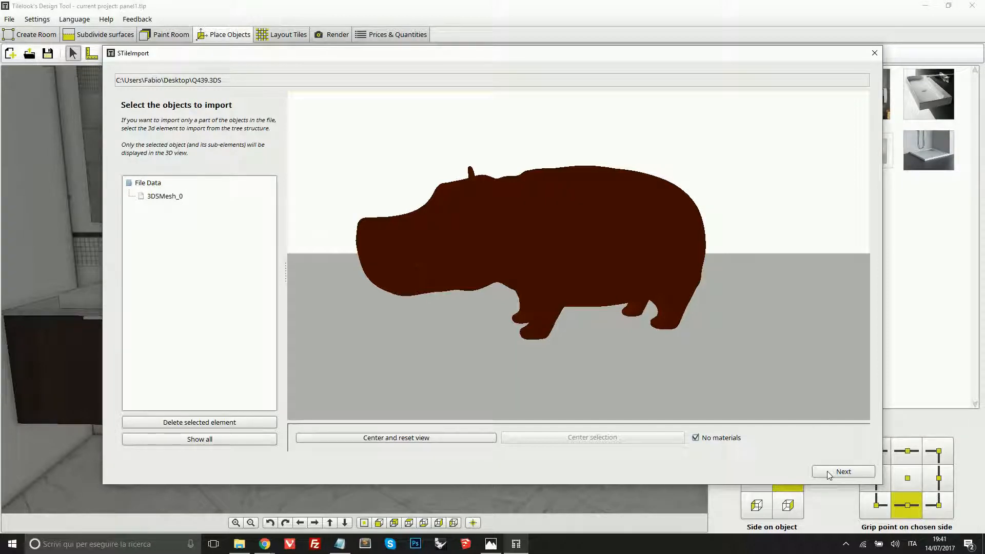
pyautogui.click(843, 471)
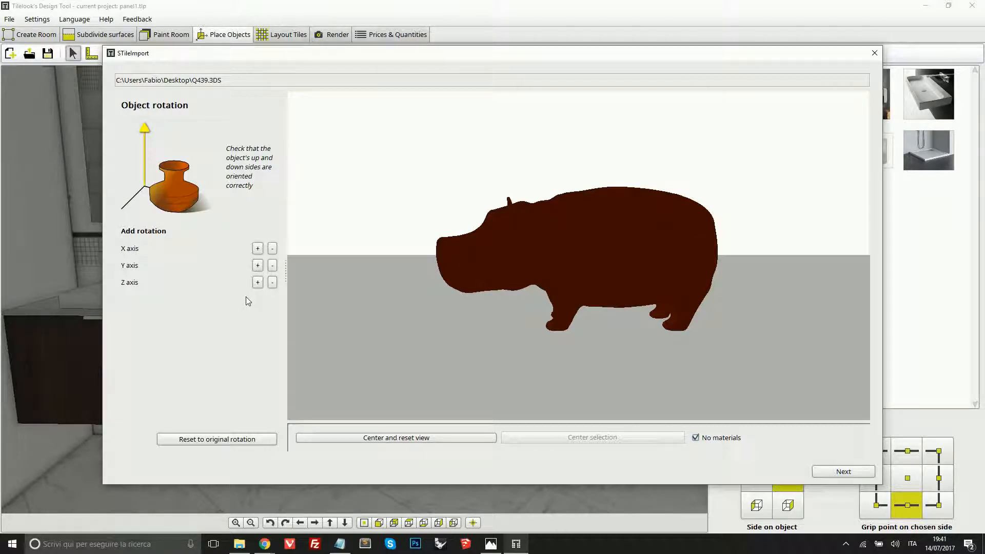
# Try rotating the hippo model about the X axis in positive steps through a full turn
pyautogui.click(258, 249)
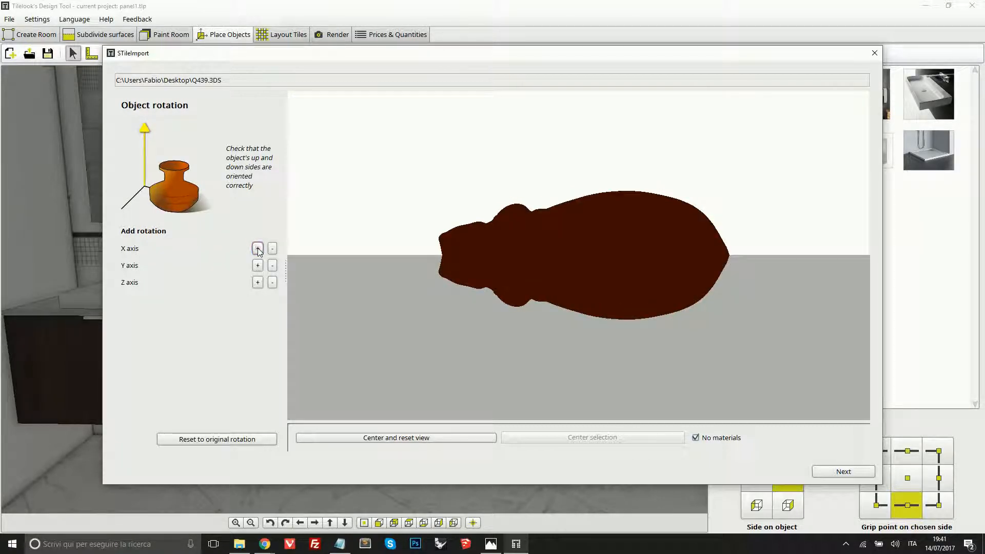
pyautogui.click(258, 248)
pyautogui.click(258, 249)
pyautogui.click(258, 249)
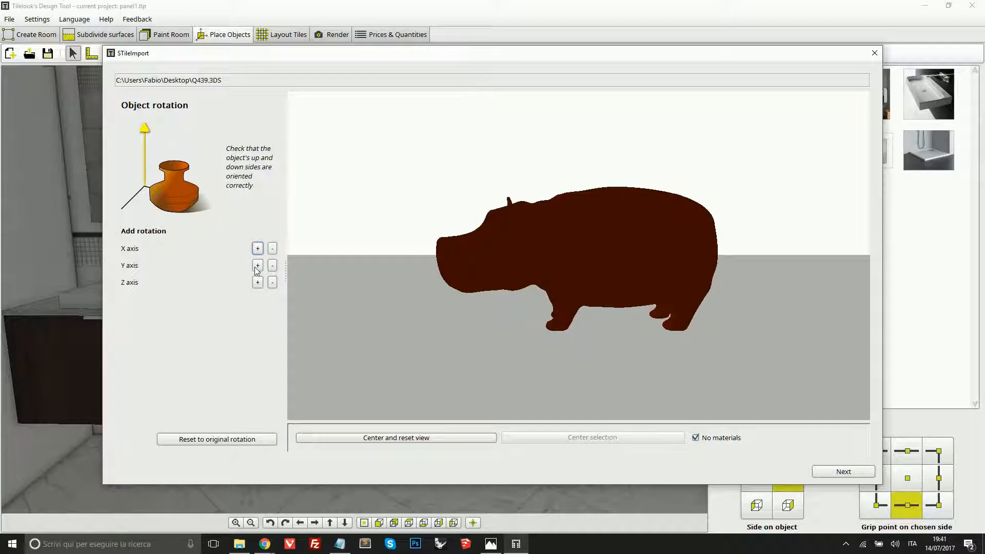
# Rotate the hippo model one positive step about the Y axis, check it in the preview and accept the orientation
pyautogui.click(258, 265)
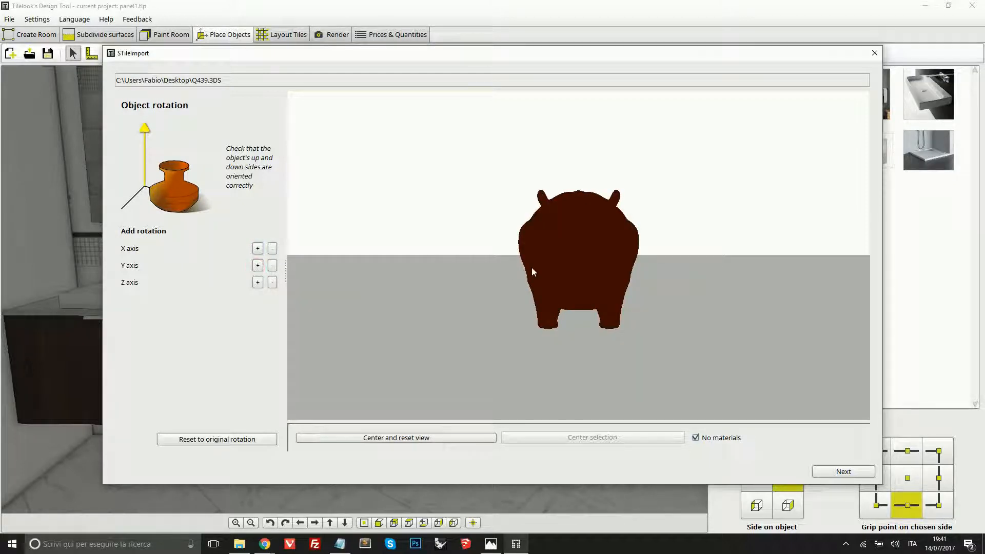
pyautogui.moveTo(532, 267); pyautogui.dragTo(454, 269)
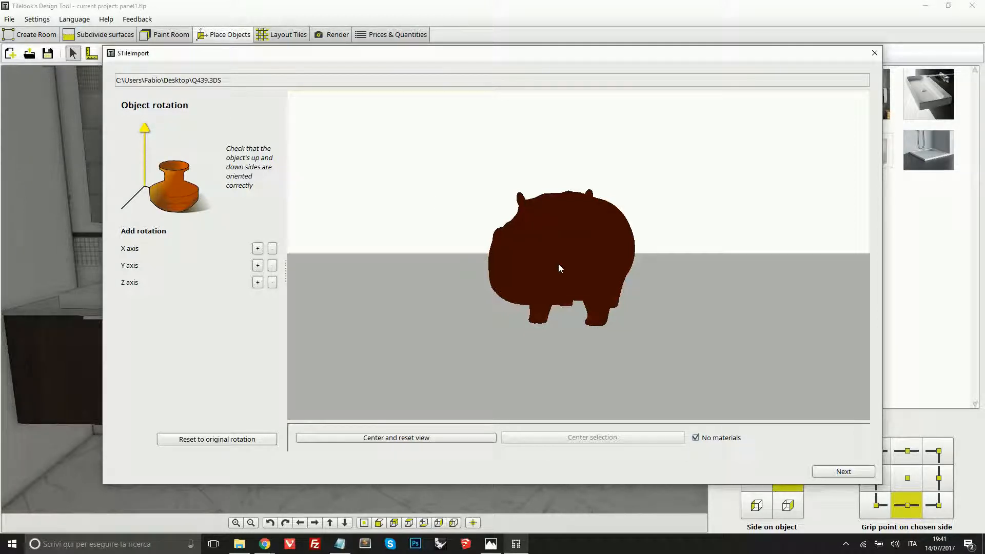
pyautogui.click(821, 475)
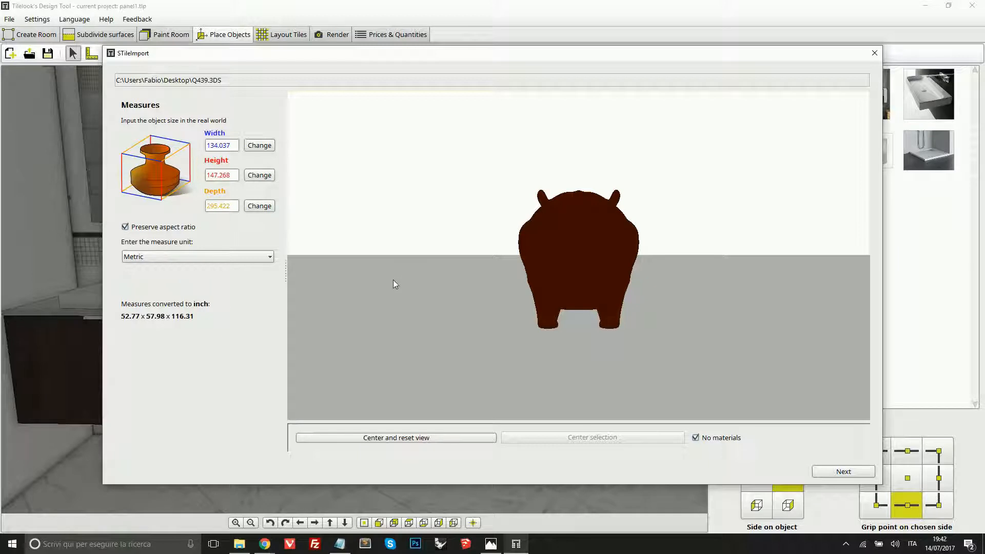
# Set the model's width to 13.5 with the aspect ratio preserved, and recenter the preview on it
pyautogui.click(234, 147)
pyautogui.write('13.5')
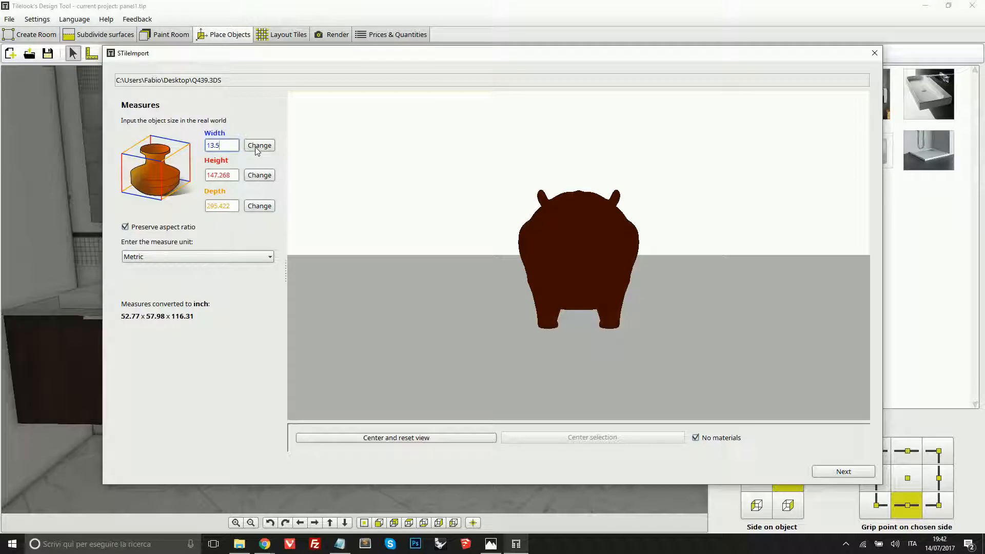
pyautogui.click(255, 147)
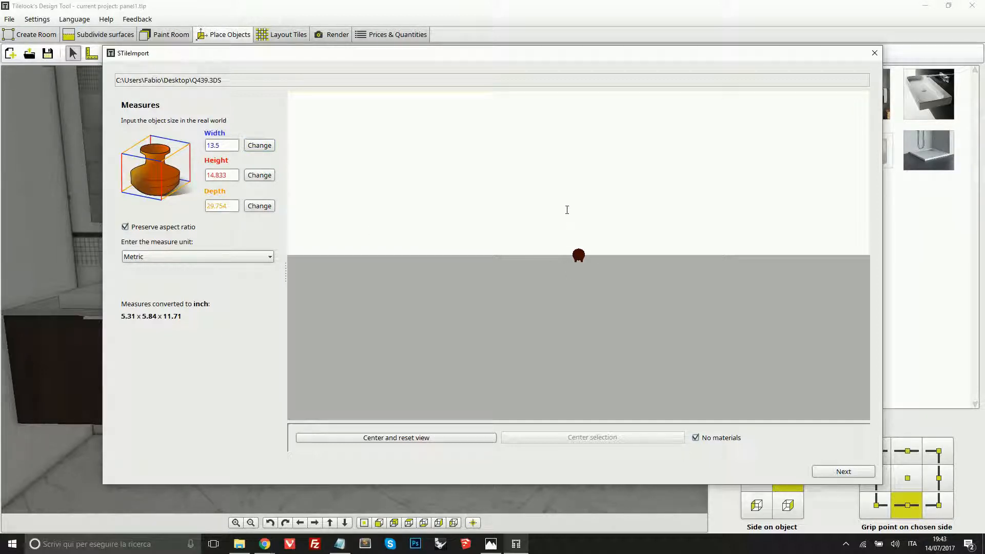
pyautogui.click(388, 437)
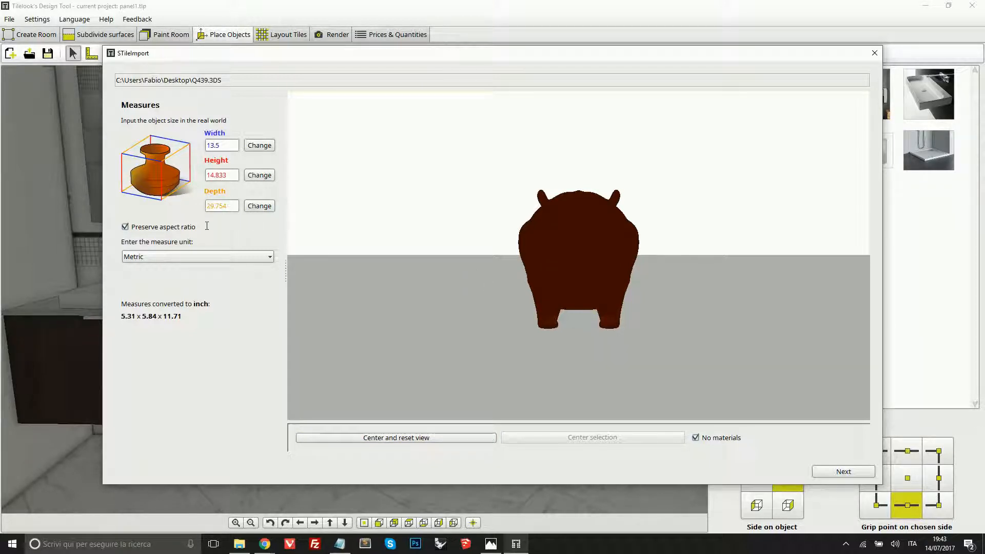
# Stop preserving the aspect ratio, set the model's height to 15 and depth to 30, and continue to the materials
pyautogui.click(125, 227)
pyautogui.doubleClick(228, 176)
pyautogui.write('15')
pyautogui.press('Tab')
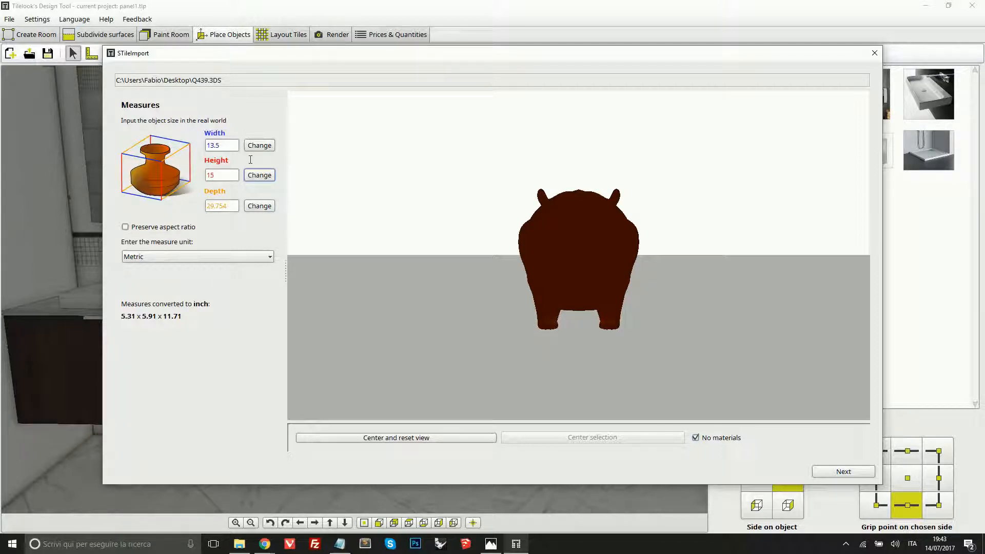
pyautogui.doubleClick(228, 207)
pyautogui.write('30')
pyautogui.click(255, 208)
pyautogui.click(820, 473)
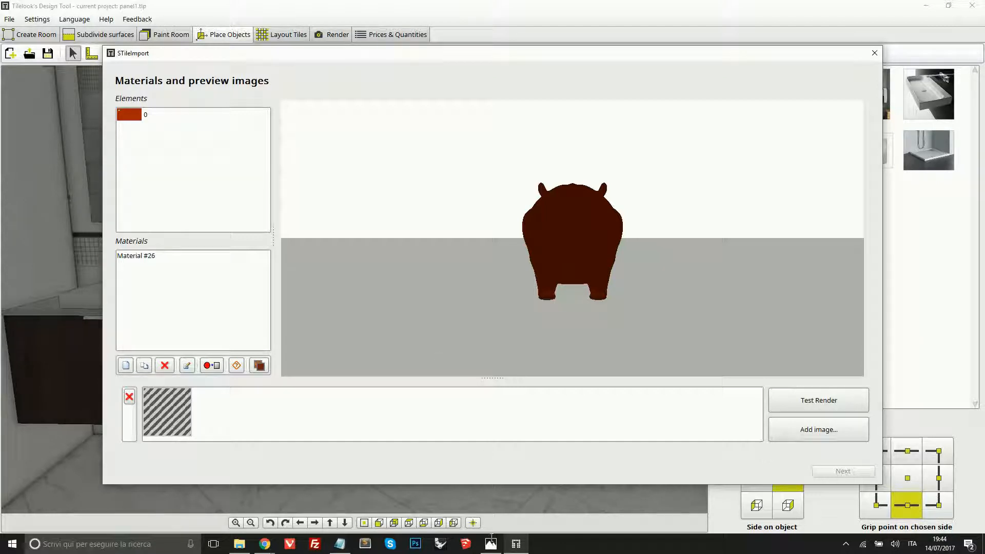
pyautogui.click(490, 544)
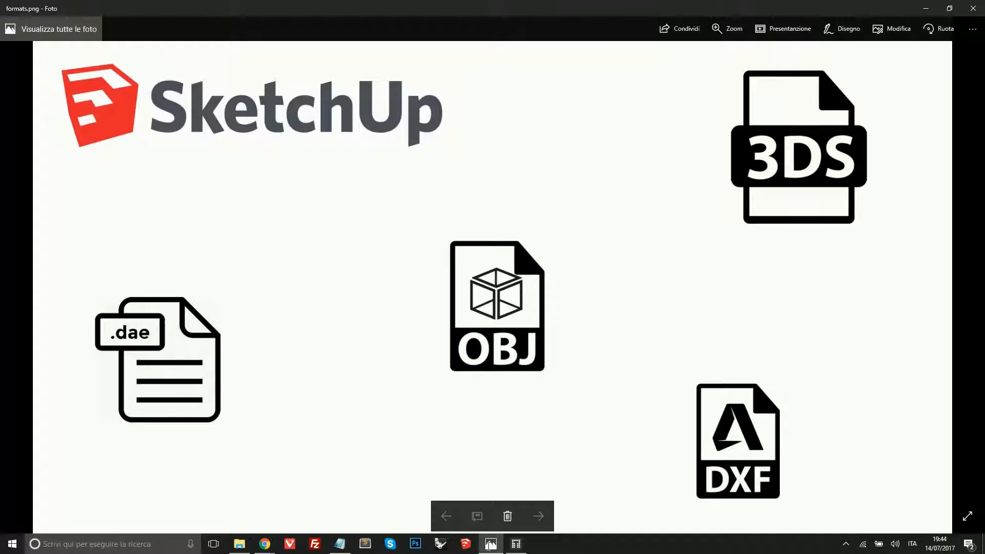
pyautogui.click(490, 545)
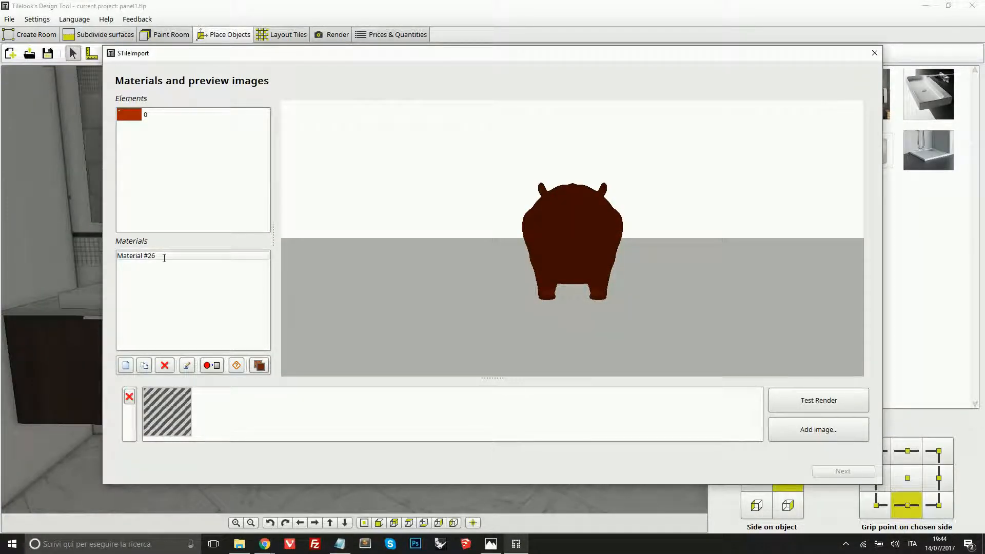
pyautogui.doubleClick(164, 256)
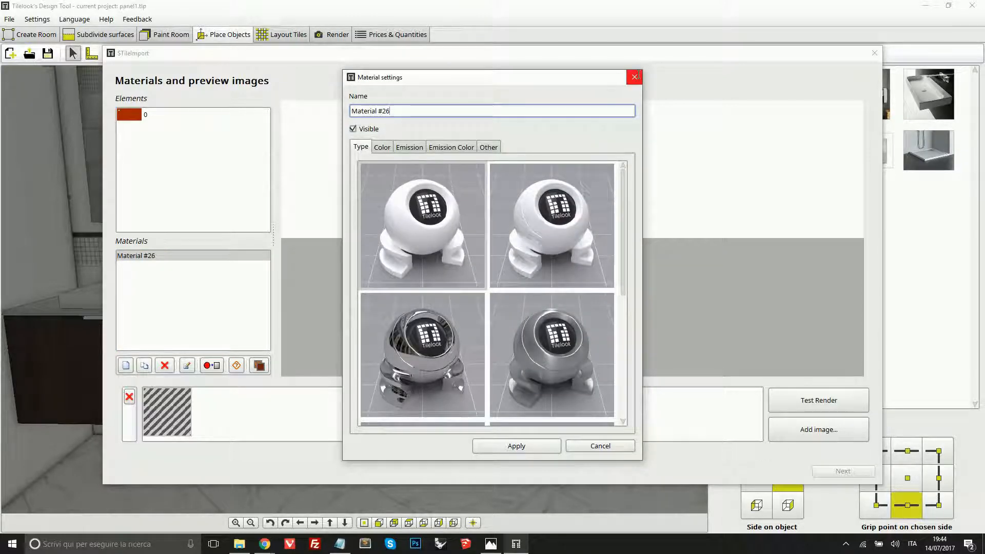
pyautogui.click(635, 77)
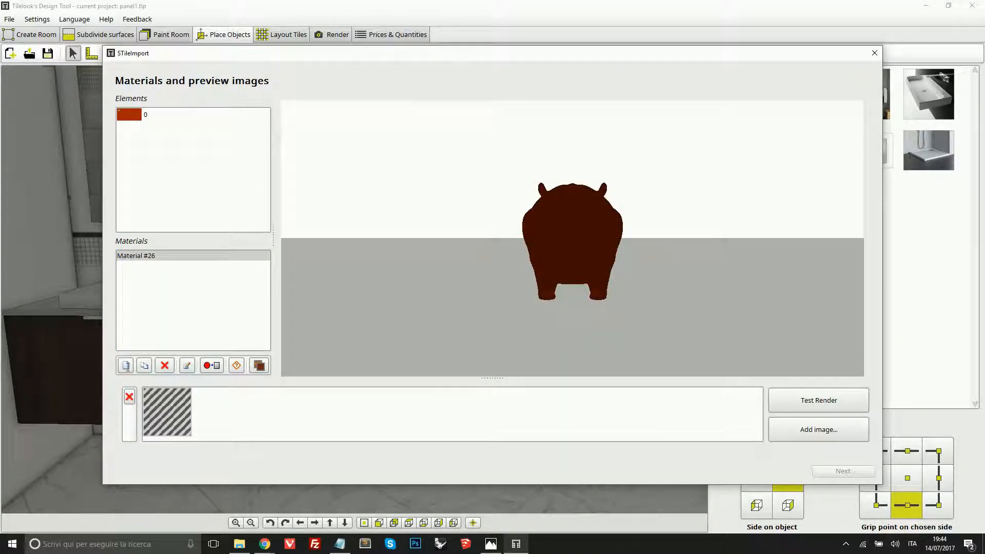
# Add a new custom material to the materials list and select element 0 of the hippo model
pyautogui.click(126, 366)
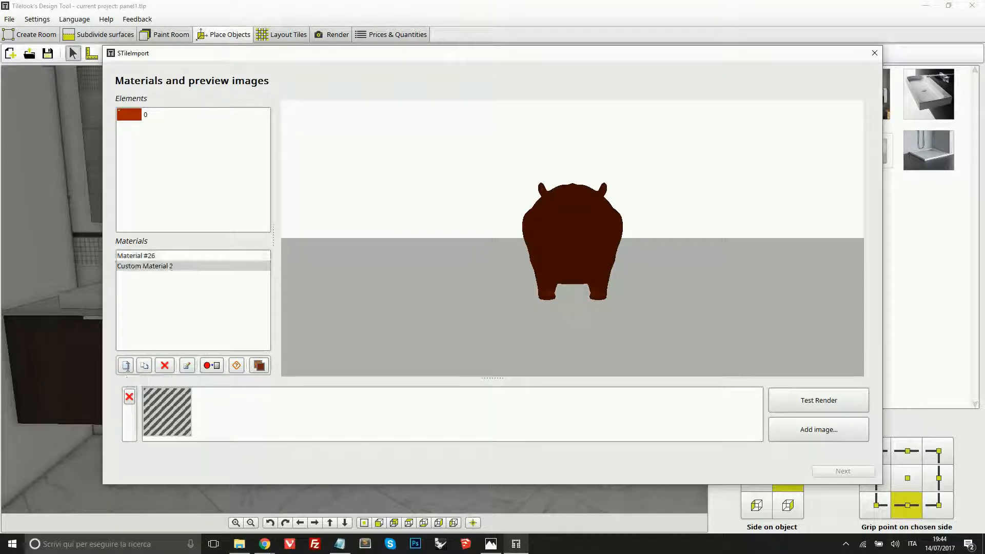
pyautogui.click(147, 116)
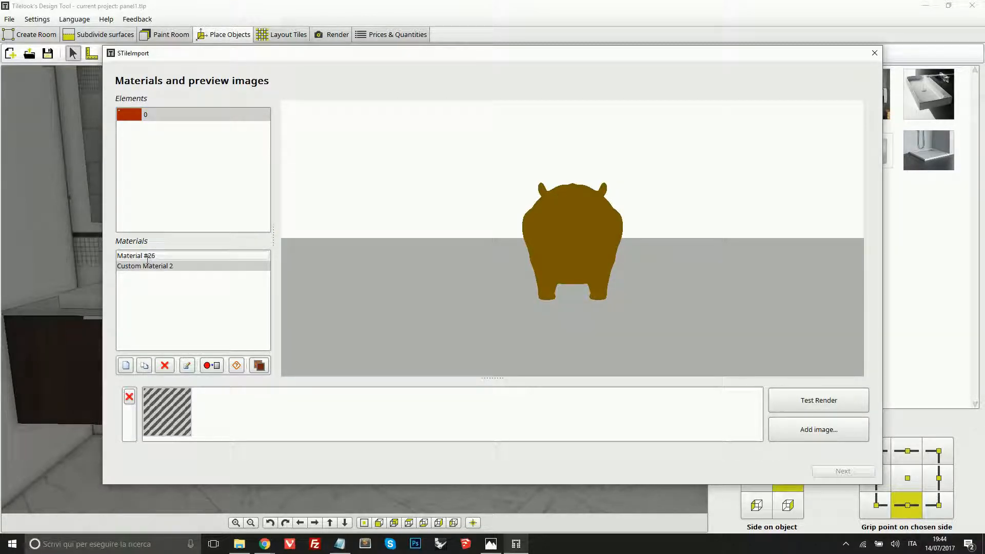
# Examine Material #26's type presets, color and texture choices and emission settings, and close them without applying changes
pyautogui.doubleClick(147, 258)
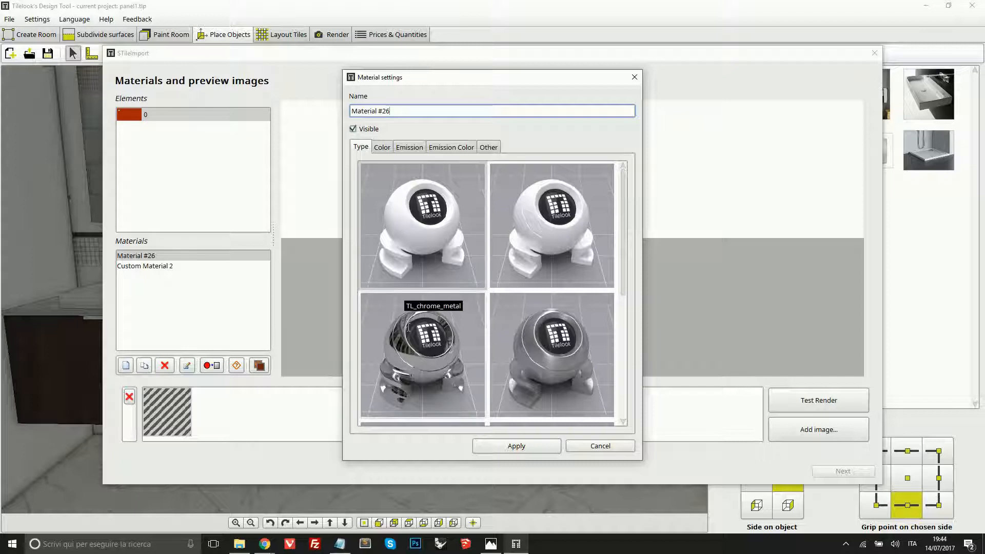
pyautogui.scroll(-5, 451, 337)
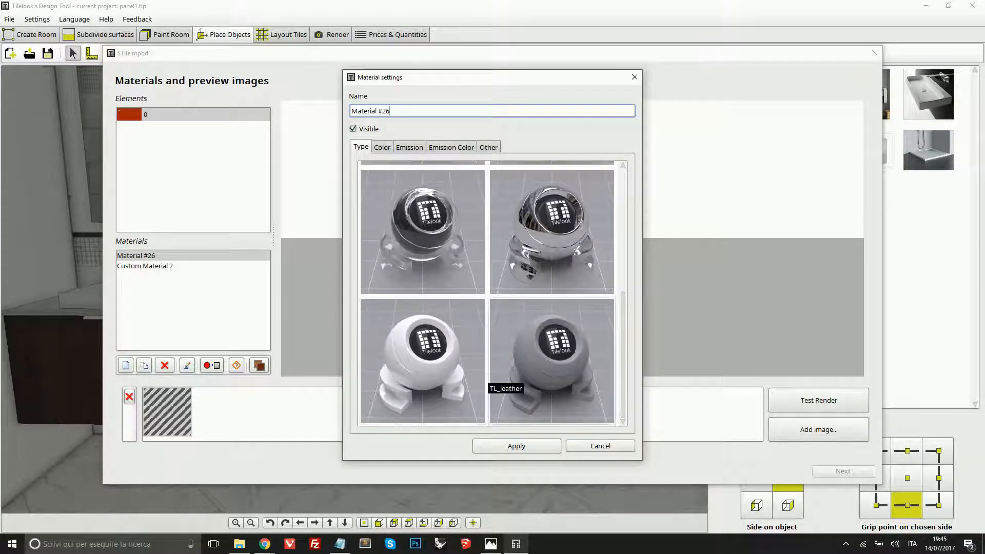
pyautogui.click(382, 147)
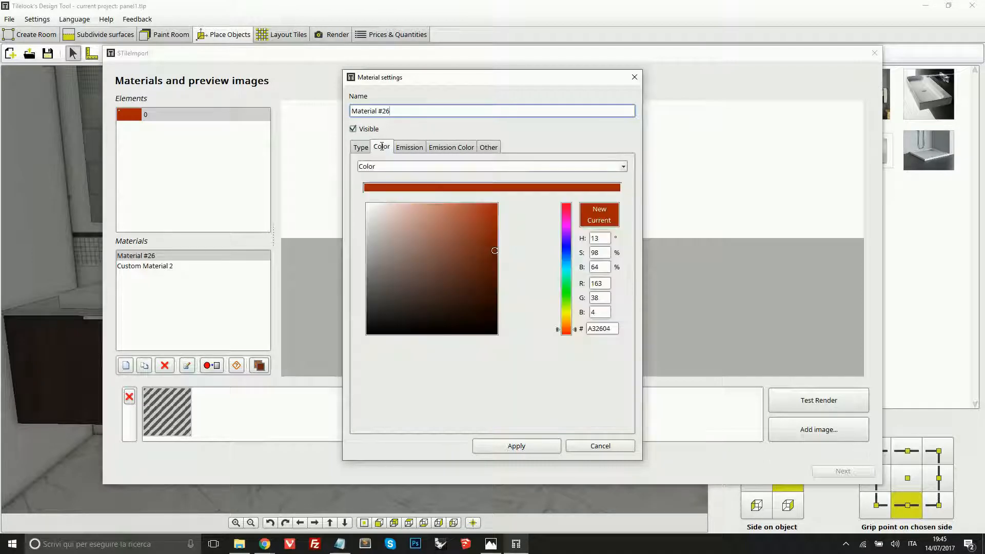
pyautogui.click(378, 165)
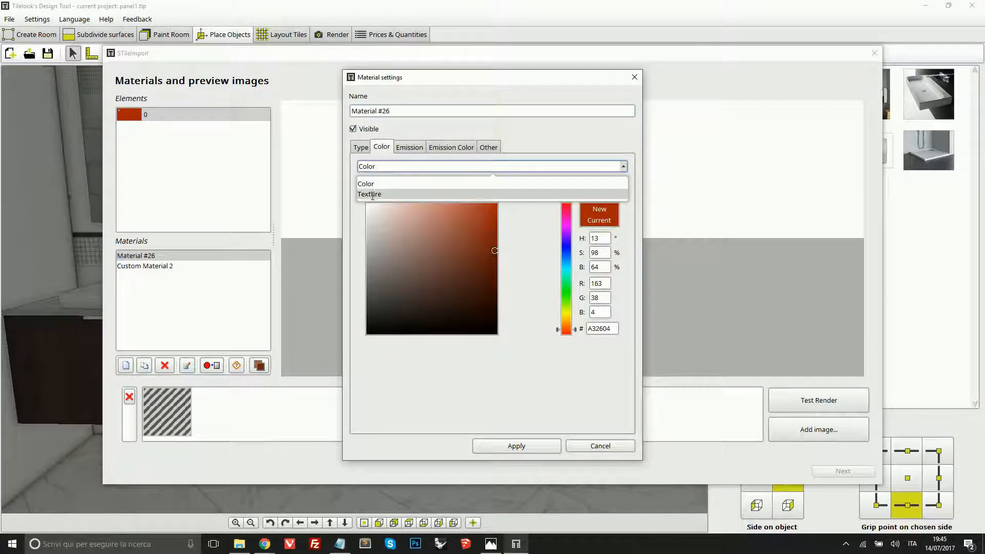
pyautogui.click(406, 147)
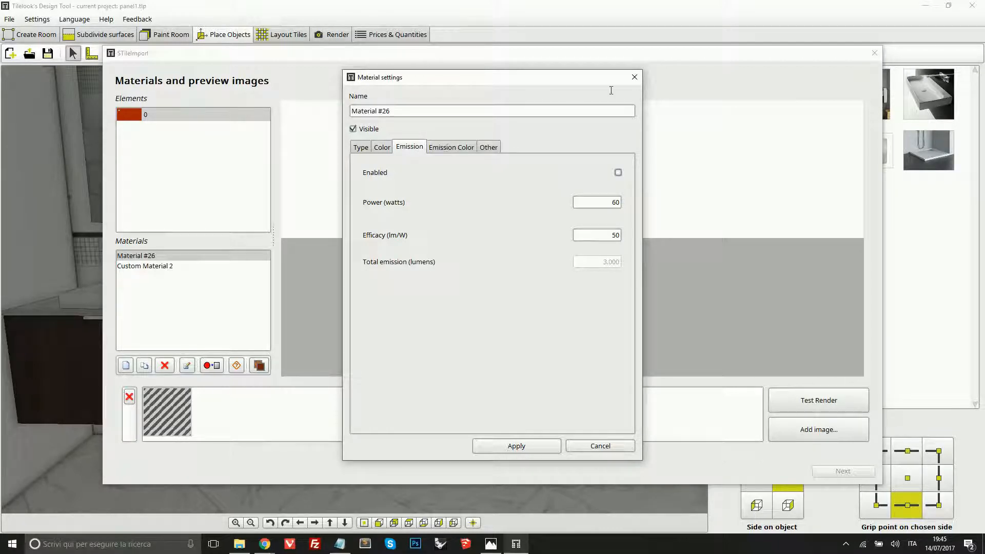
pyautogui.click(634, 78)
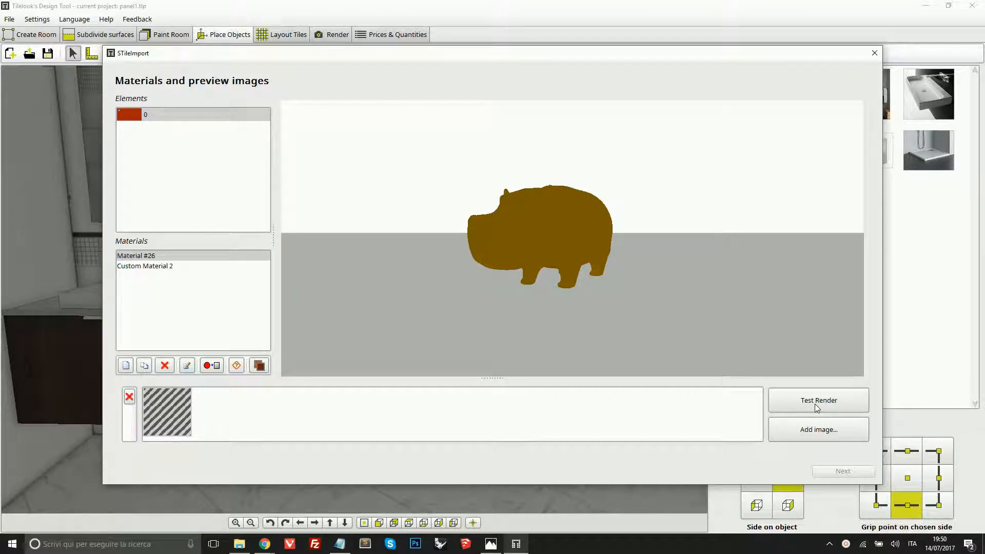
# Add thumb_preview001_001.png from the Desktop folder as a preview image, and finish and upload the object to Tilelook as Q439
pyautogui.click(814, 439)
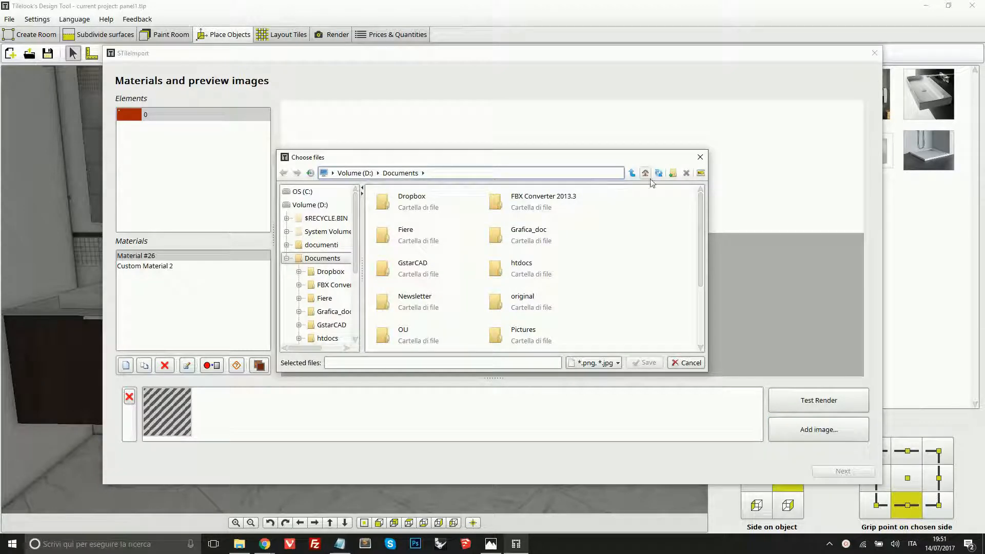
pyautogui.click(644, 173)
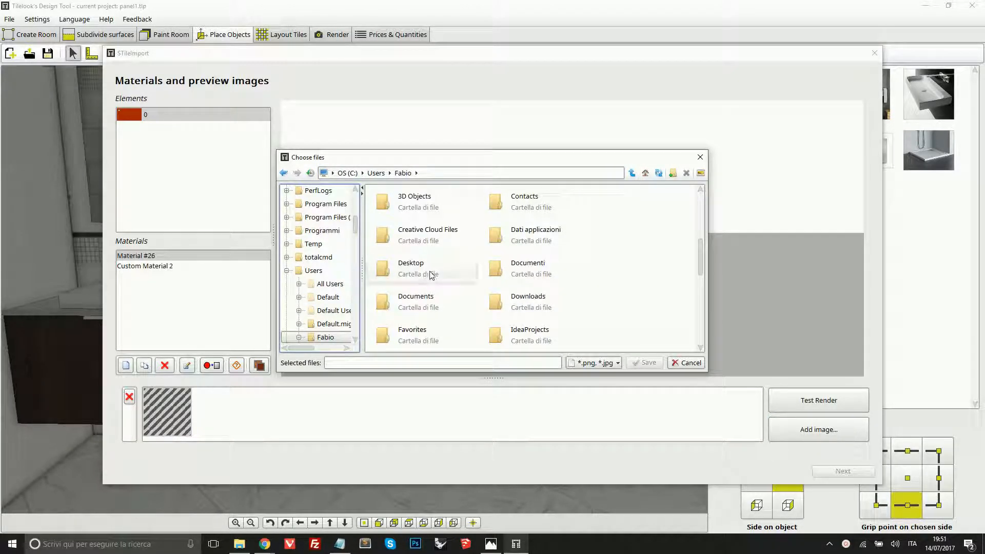
pyautogui.doubleClick(411, 267)
pyautogui.click(420, 237)
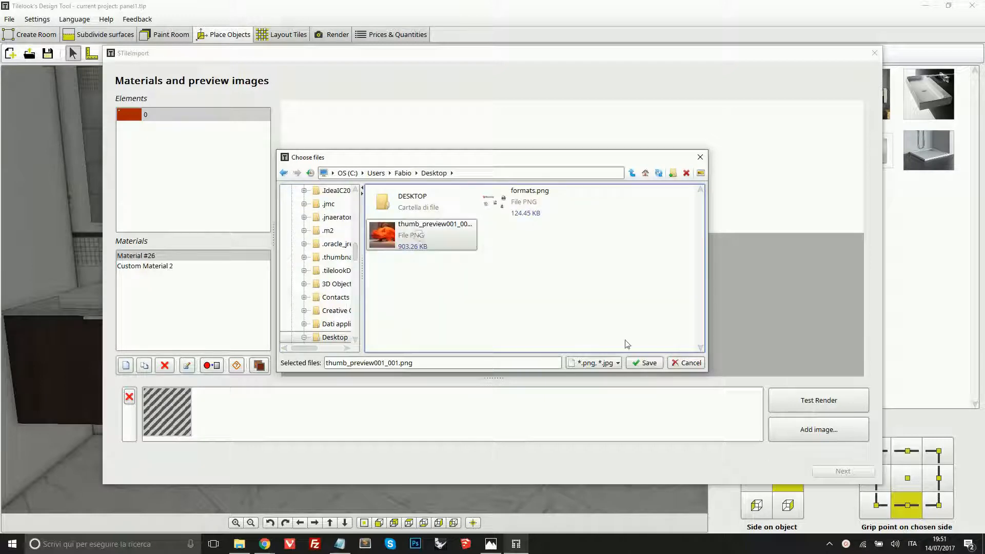
pyautogui.click(648, 362)
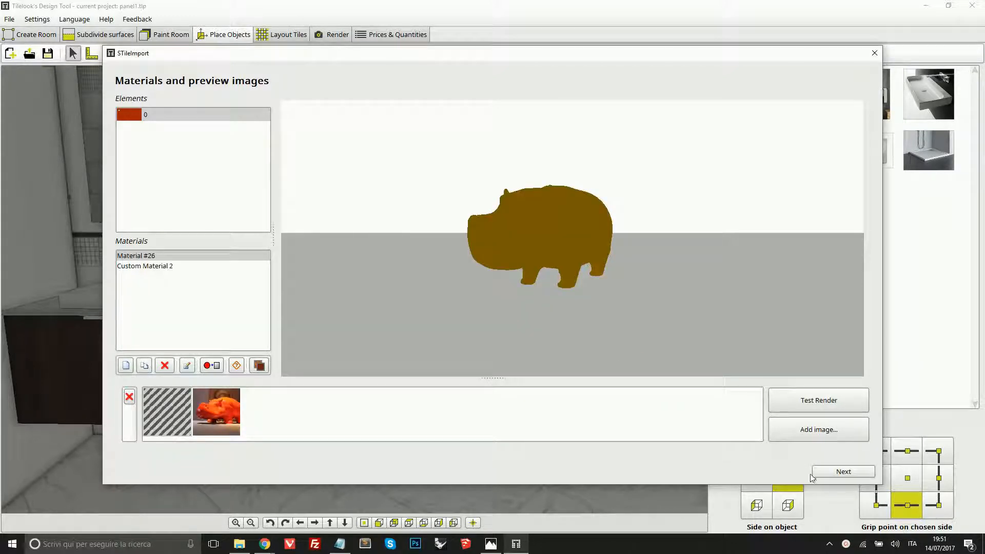
pyautogui.click(828, 477)
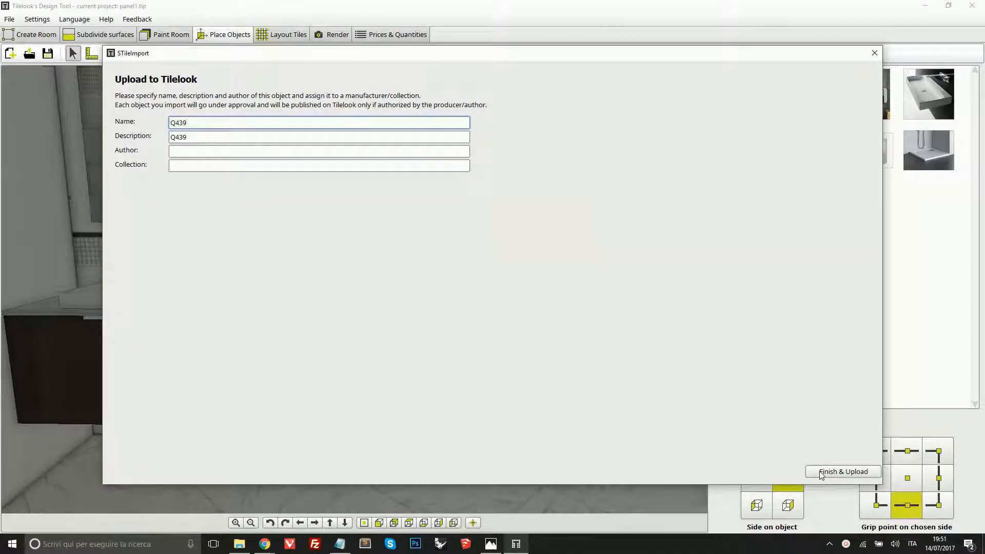
pyautogui.click(821, 475)
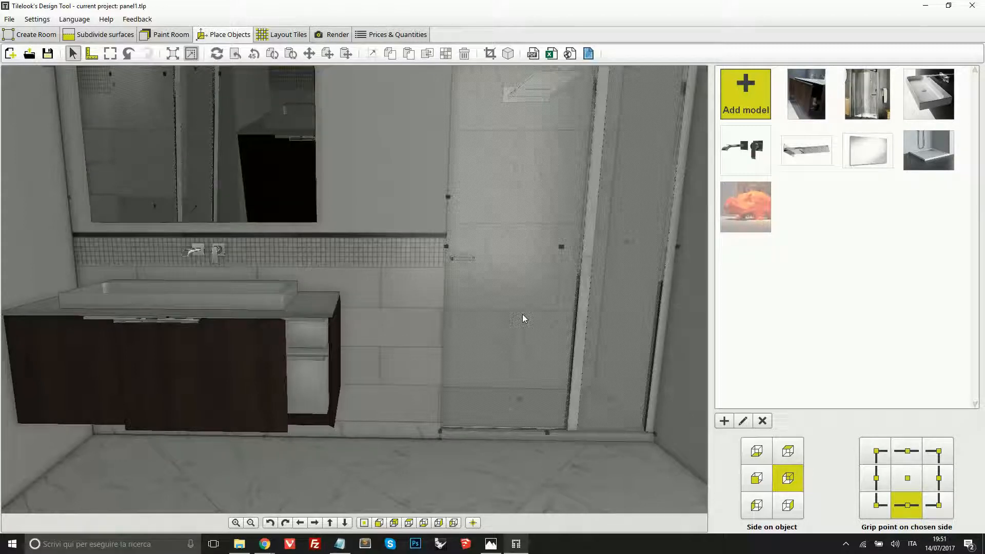
# Place the uploaded Q439 hippo on the bathroom floor in front of the vanity
pyautogui.click(745, 205)
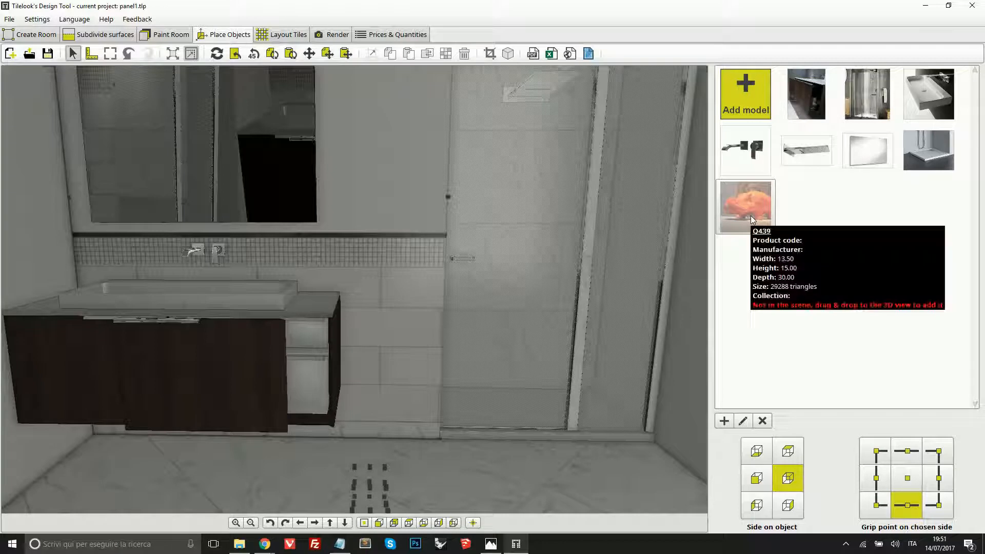
pyautogui.moveTo(416, 428); pyautogui.dragTo(424, 466, button='right')
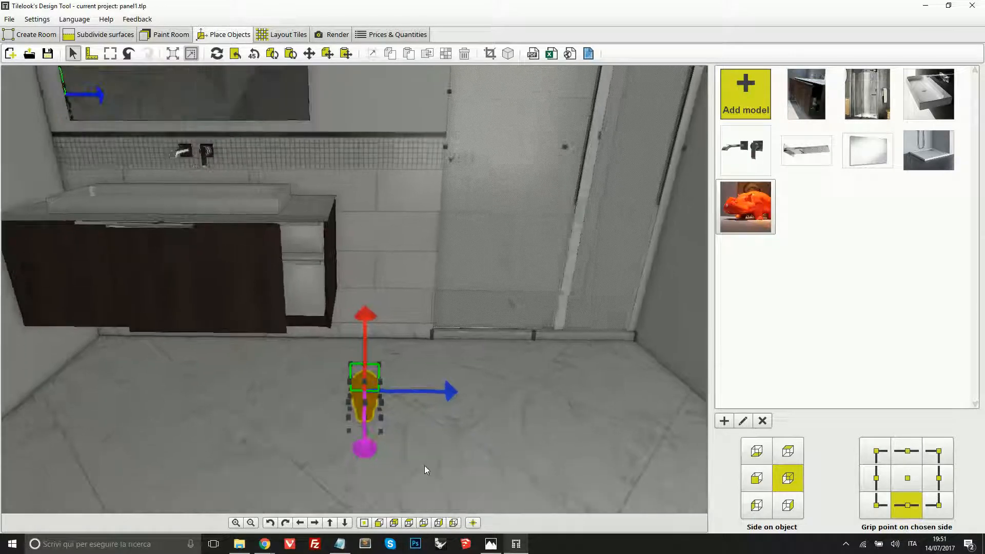
pyautogui.scroll(2, 424, 465)
pyautogui.moveTo(454, 422); pyautogui.dragTo(275, 422, button='right')
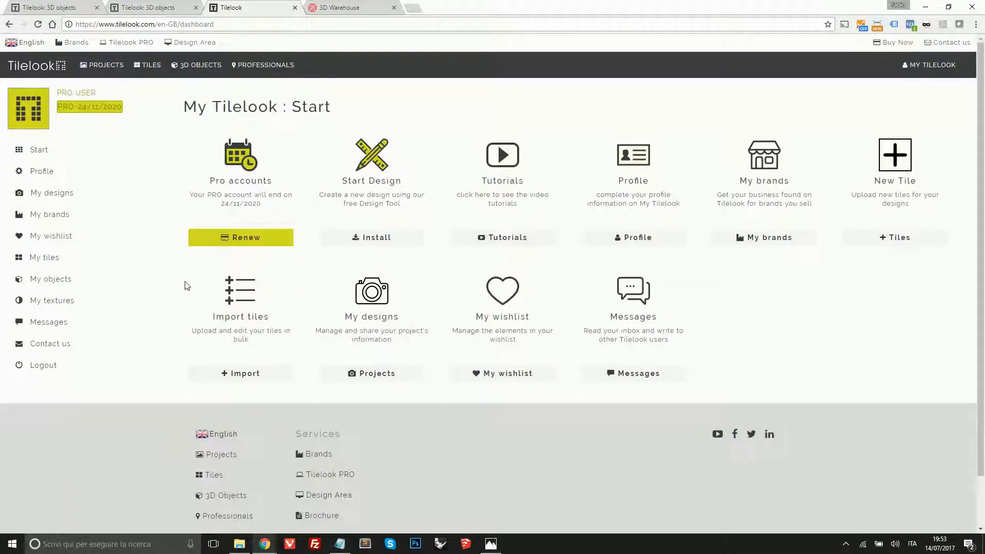
# Switch to the Tilelook website in the browser and open the Q439 object pending approval for editing
pyautogui.click(80, 288)
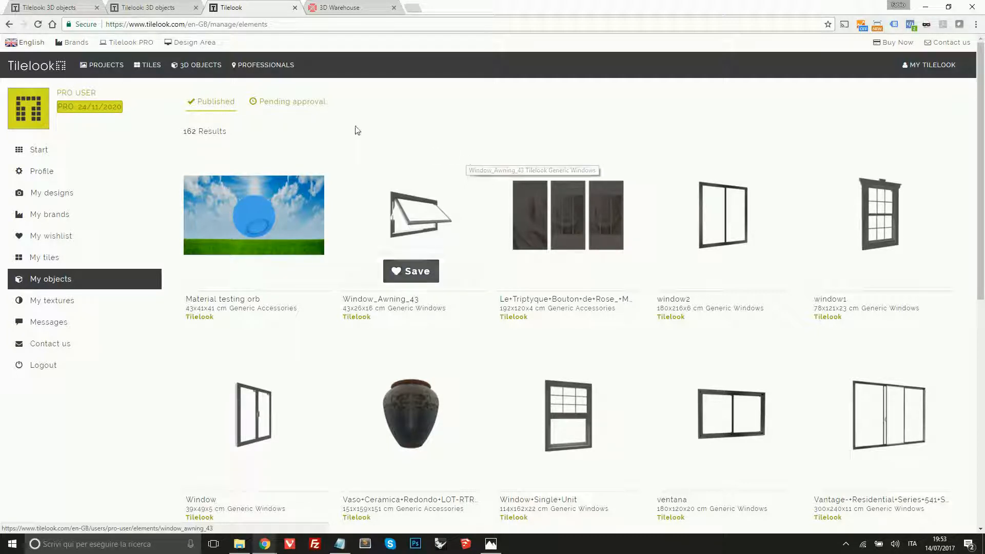
pyautogui.click(286, 113)
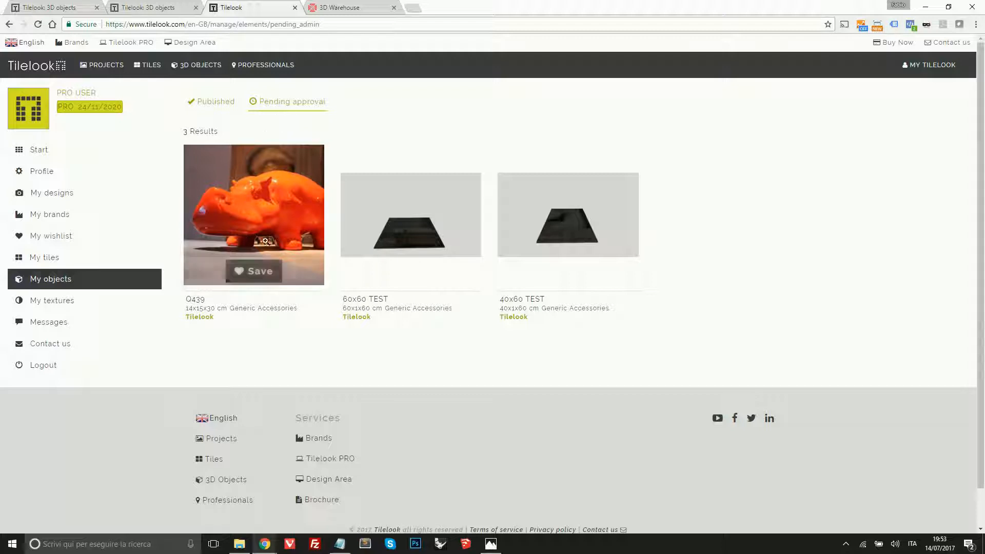
pyautogui.click(286, 207)
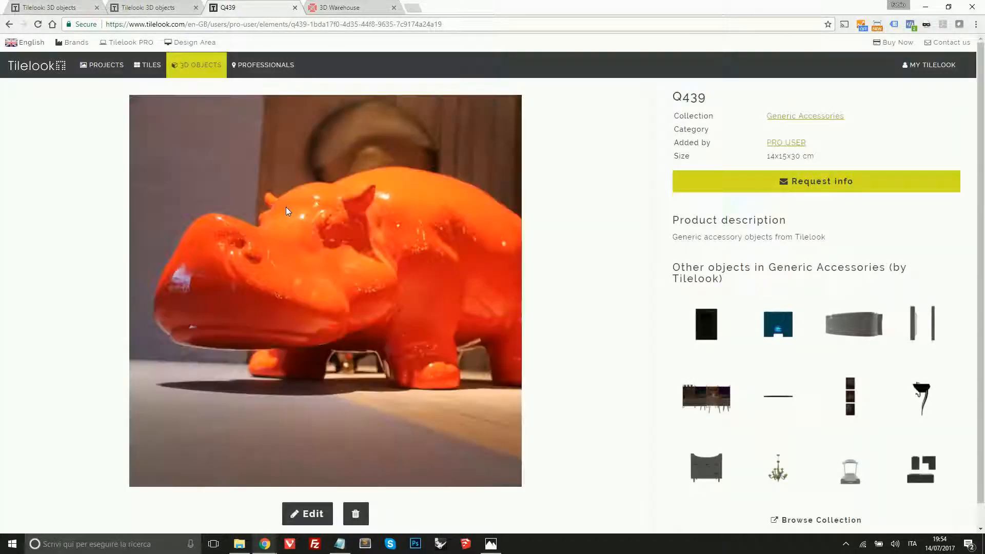
pyautogui.click(307, 514)
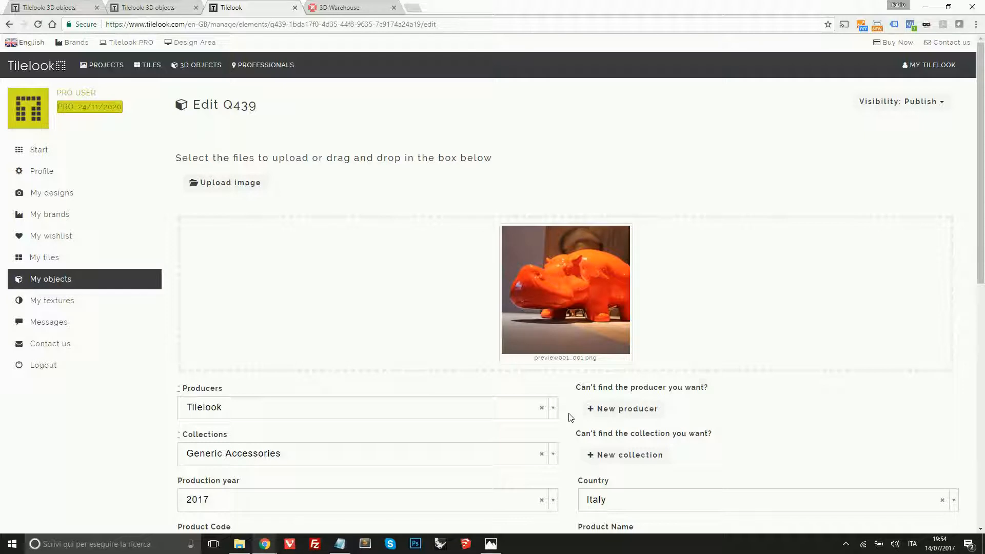
# Set the Q439 object's producer to Roca and its collection to Avant
pyautogui.scroll(-1, 570, 417)
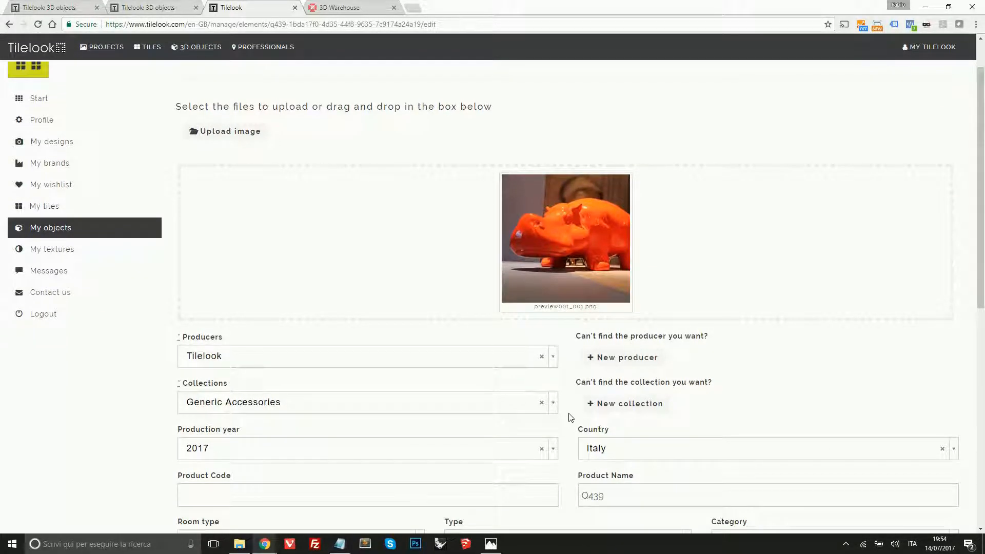
pyautogui.scroll(-1, 569, 415)
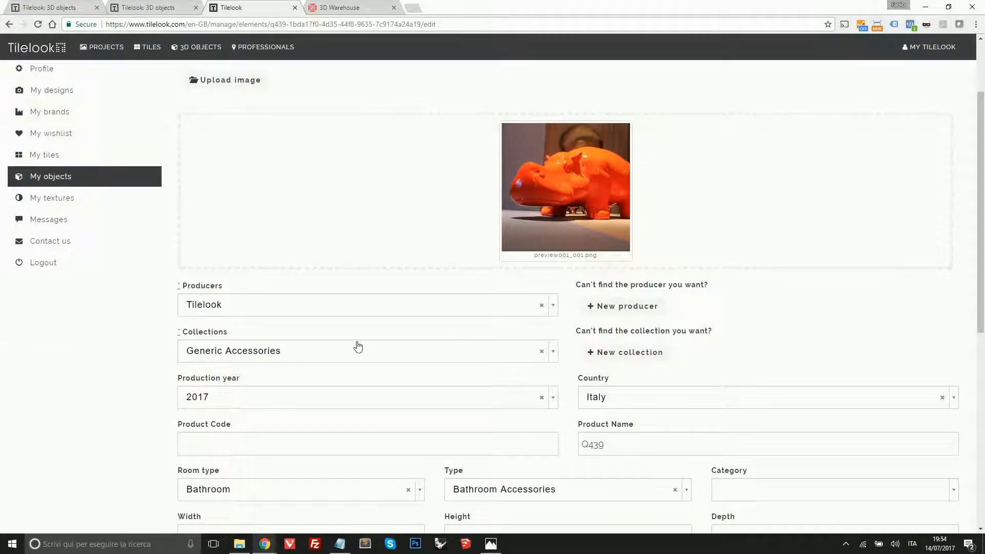
pyautogui.click(295, 313)
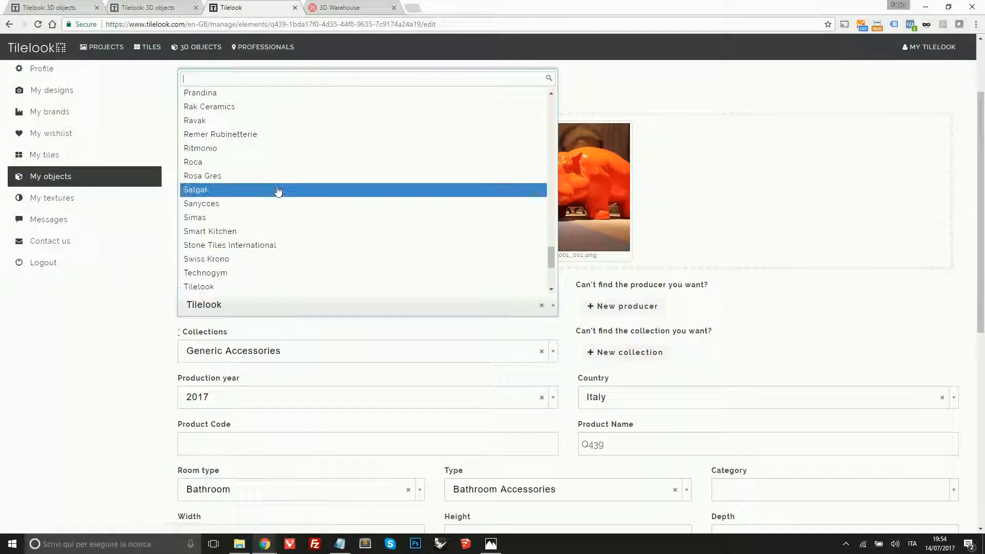
pyautogui.click(231, 163)
pyautogui.click(318, 359)
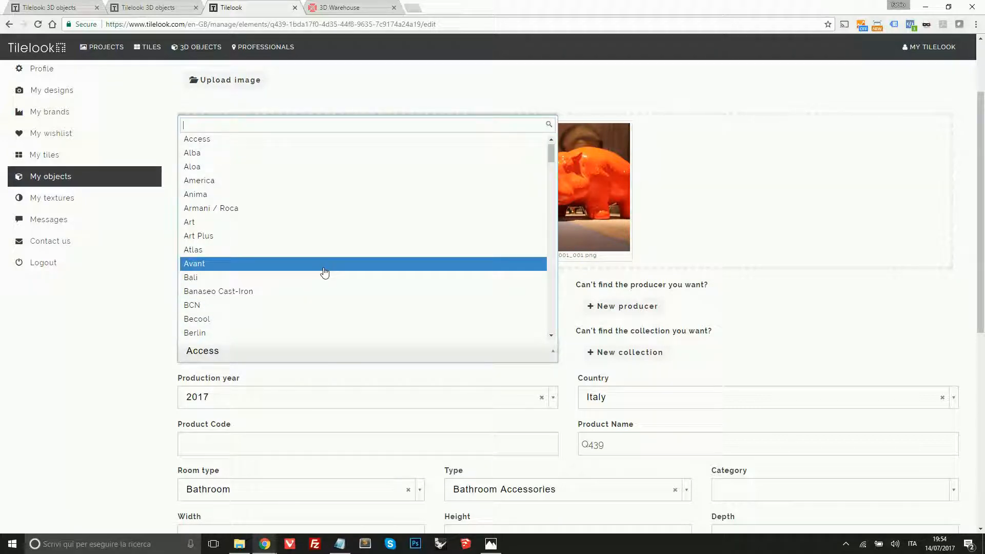
pyautogui.click(325, 265)
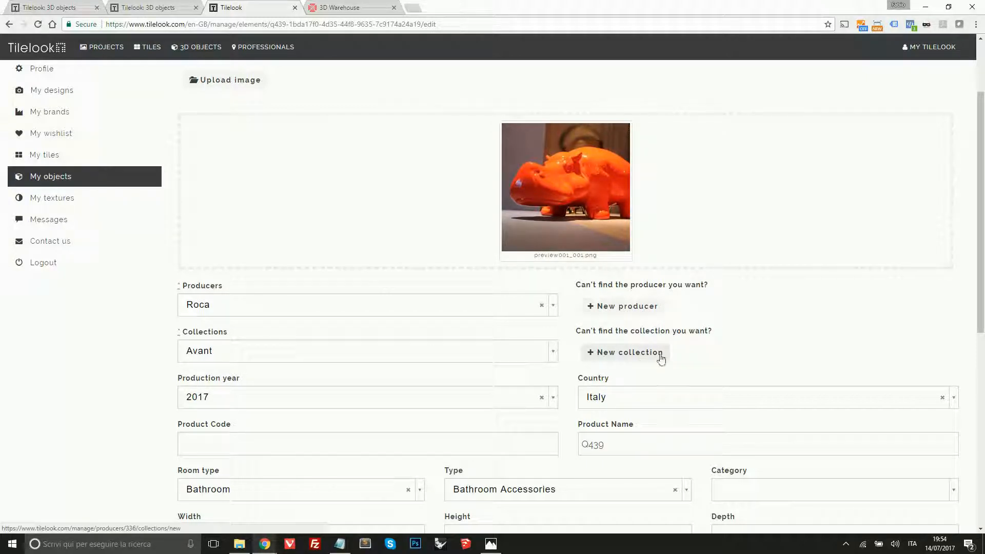
# Examine the Q439 object's product code, product name and type options, leaving Bathroom Accessories as the type
pyautogui.scroll(-3, 660, 359)
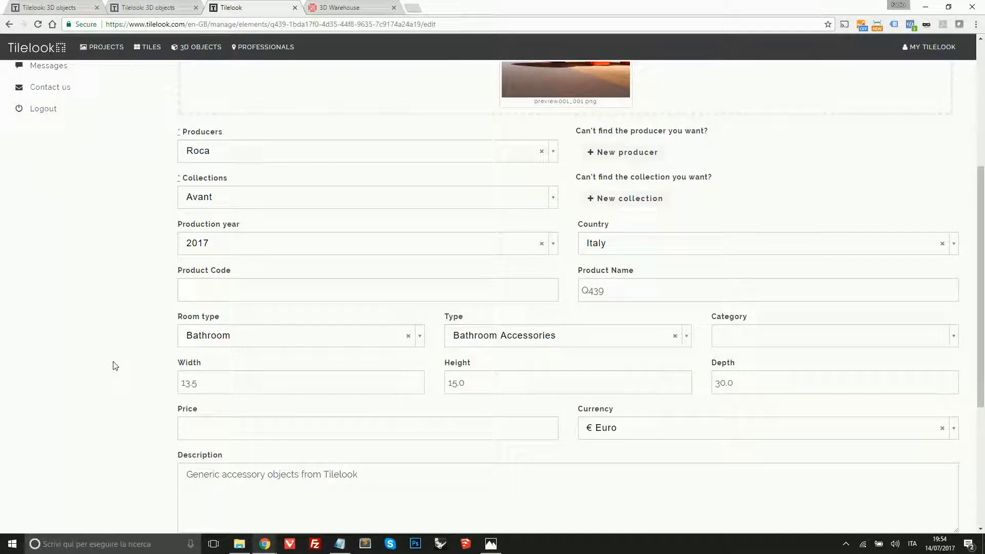
pyautogui.click(237, 290)
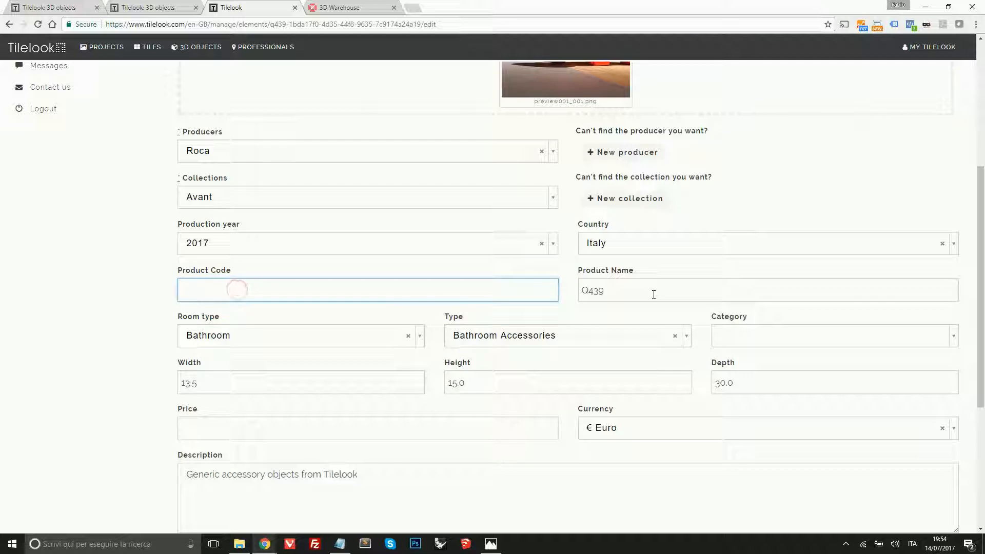
pyautogui.click(654, 294)
pyautogui.click(477, 342)
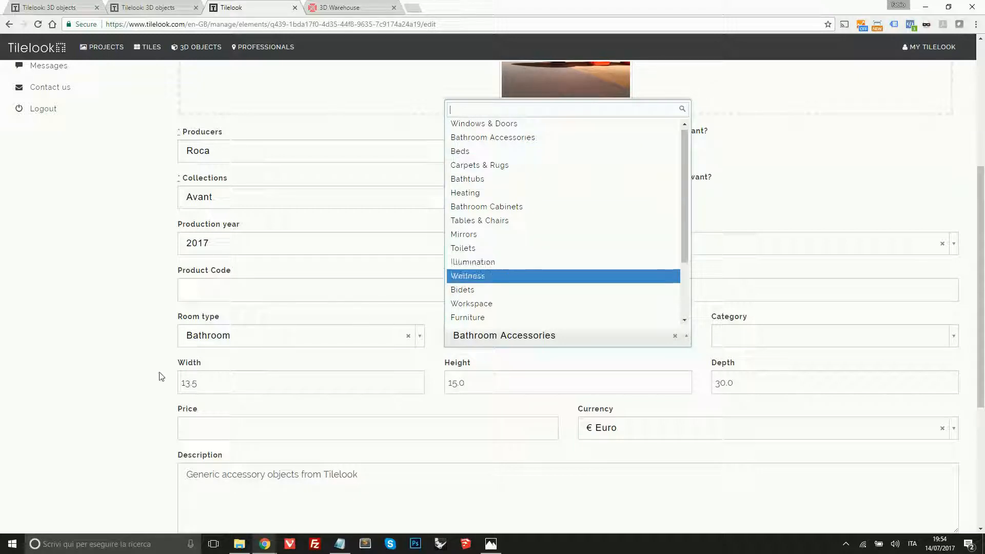
pyautogui.click(141, 389)
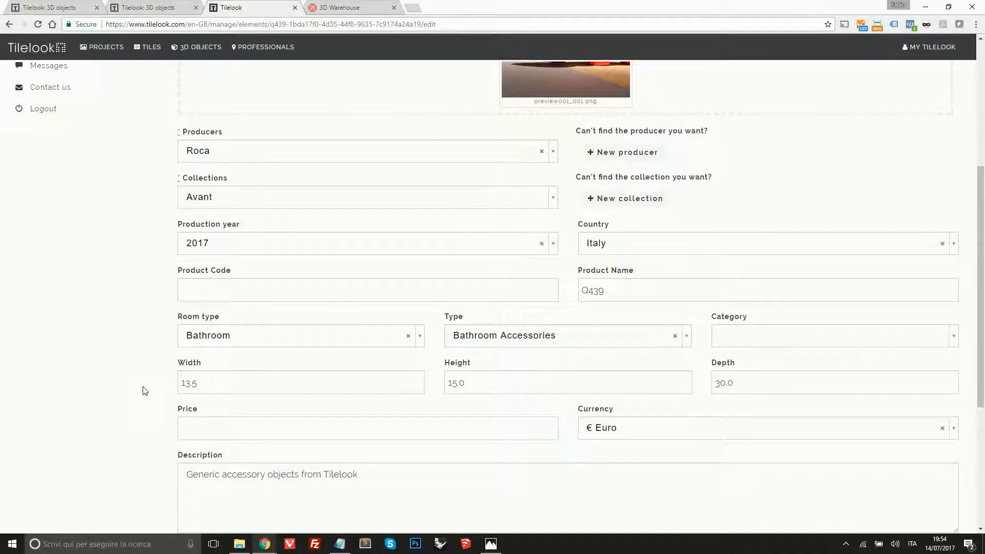
# Submit the update of the Q439 object and open its visibility options
pyautogui.scroll(-3, 145, 391)
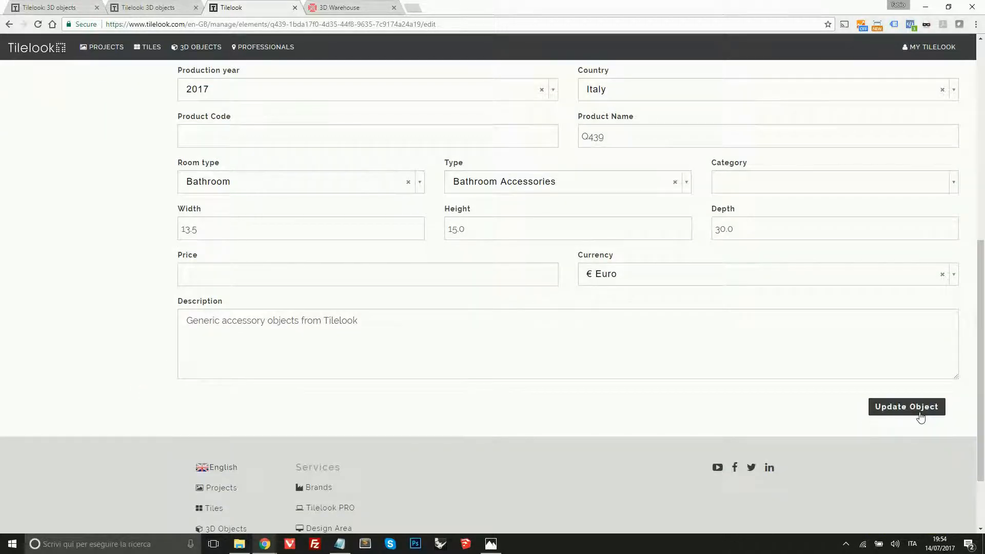
pyautogui.click(898, 414)
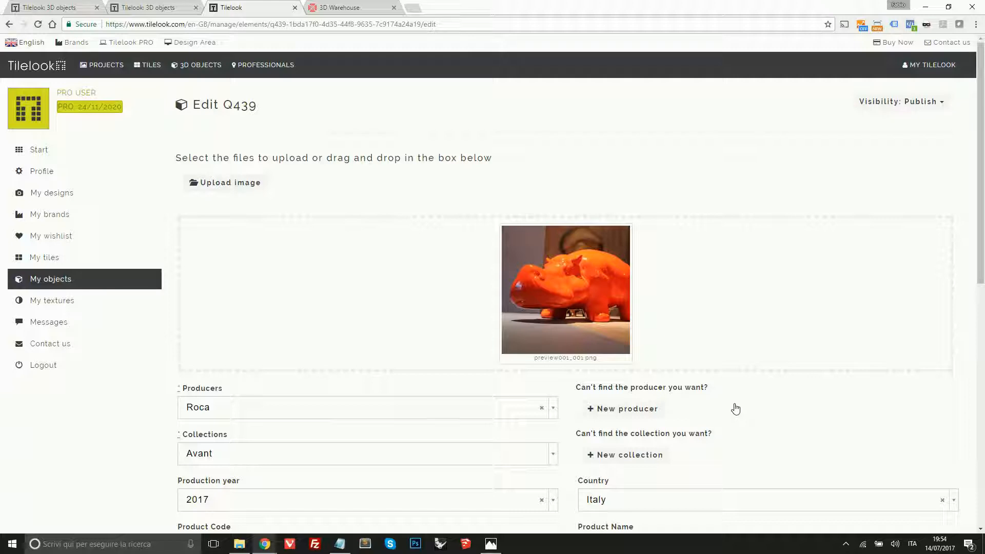
pyautogui.click(942, 105)
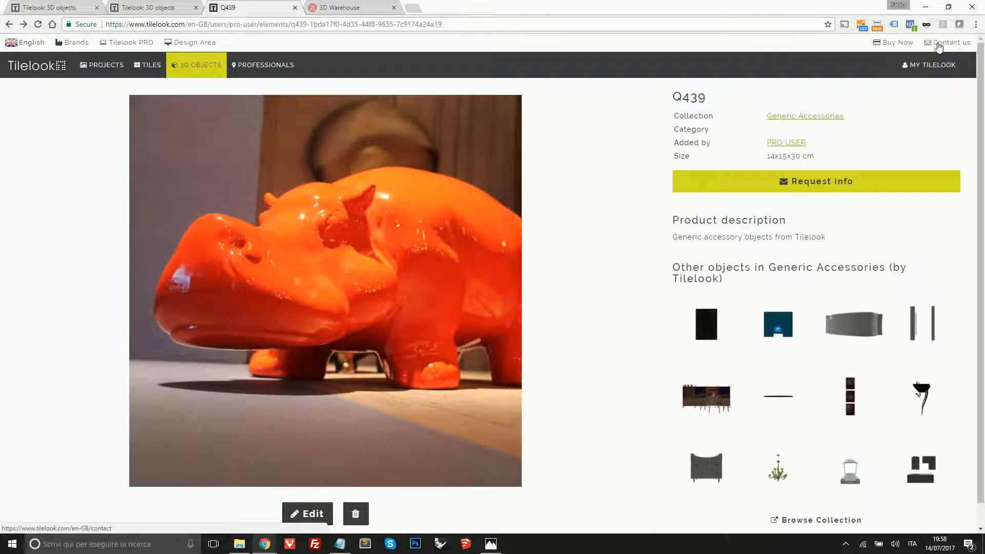
# Switch to contact.txt in Notepad to view the support contact e-mail
pyautogui.click(339, 543)
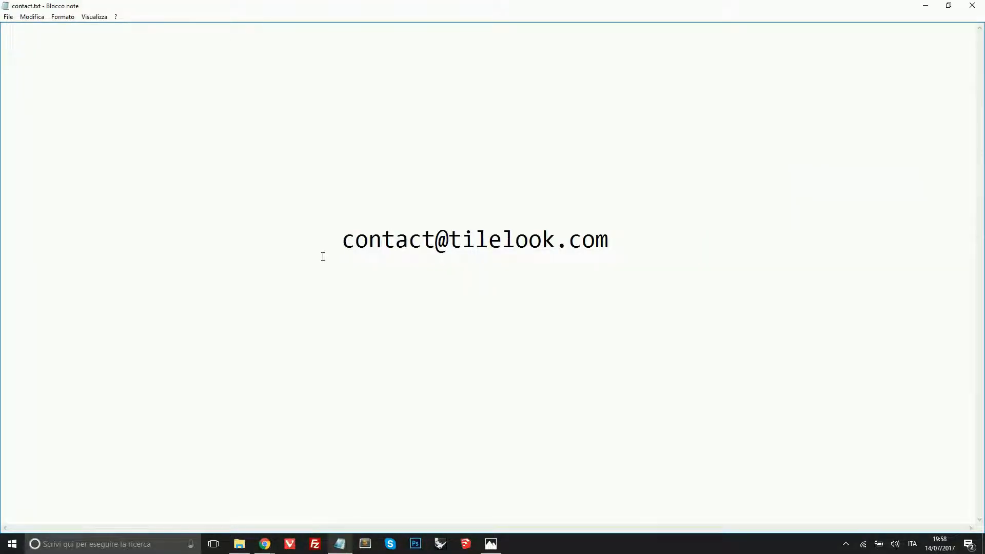